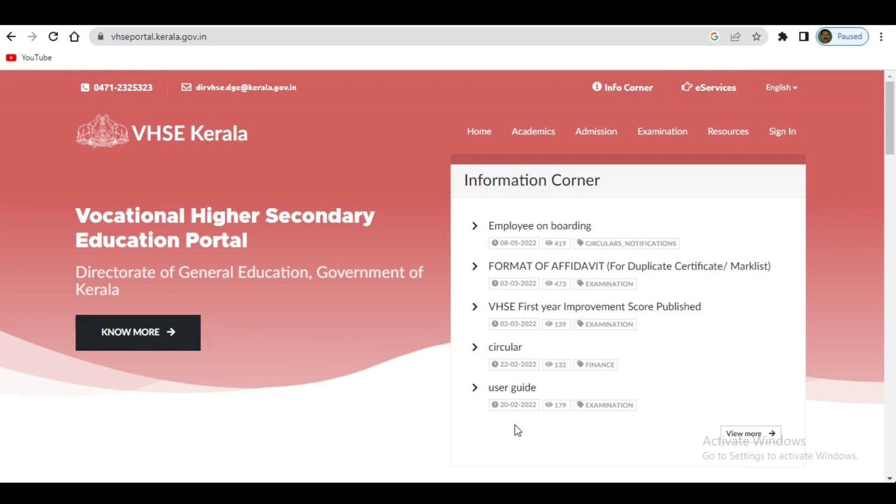
# Go to the portal's login page and look over its sign-in and registration options
pyautogui.click(787, 137)
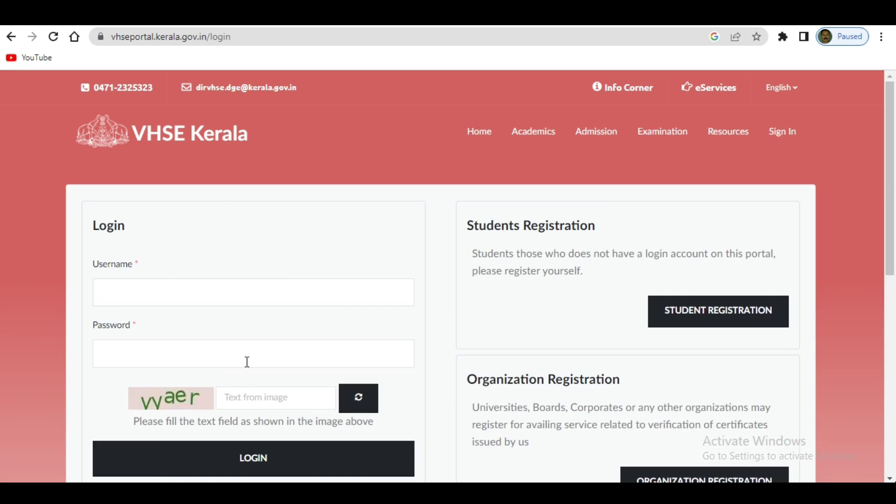
pyautogui.scroll(-5, 248, 362)
pyautogui.scroll(5, 245, 362)
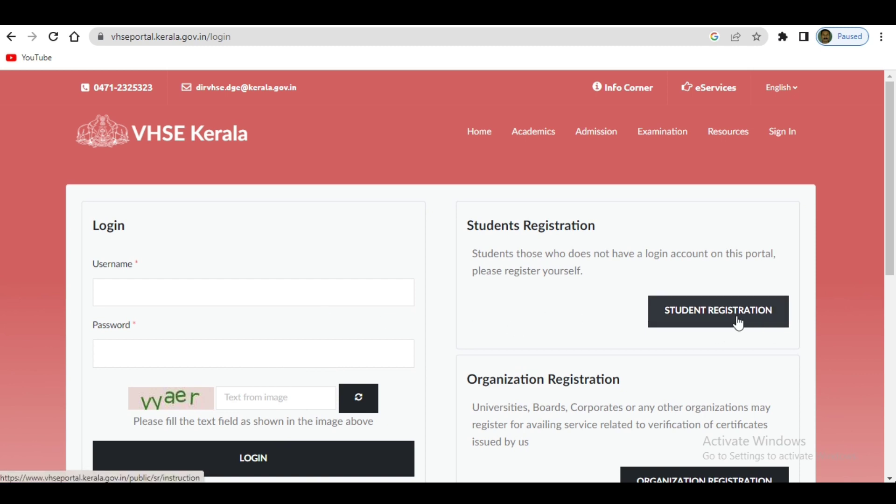
# Read the Student Registration instructions and tick the valid Email ID and Mobile number declaration
pyautogui.click(710, 317)
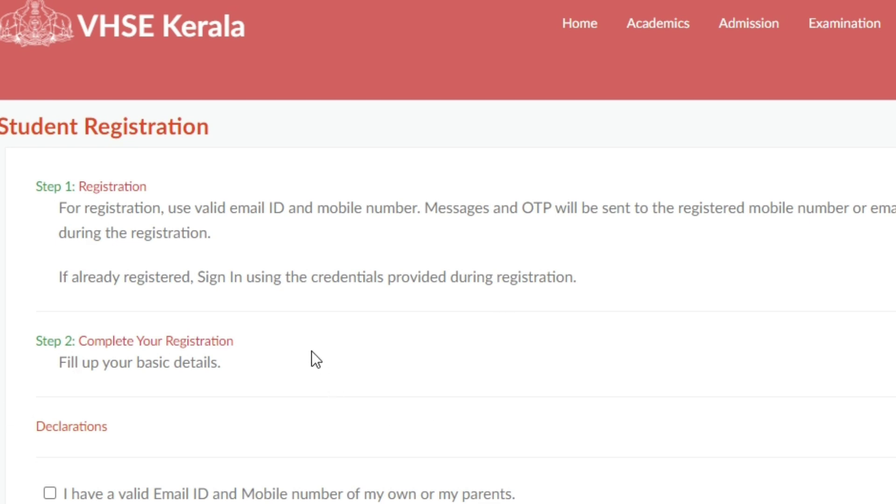
pyautogui.scroll(-2, 312, 351)
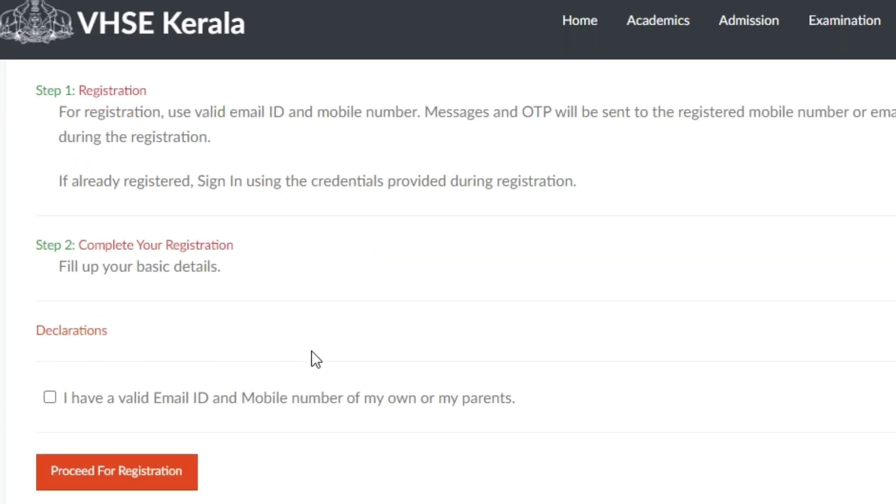
pyautogui.scroll(2, 312, 351)
pyautogui.scroll(-3, 311, 351)
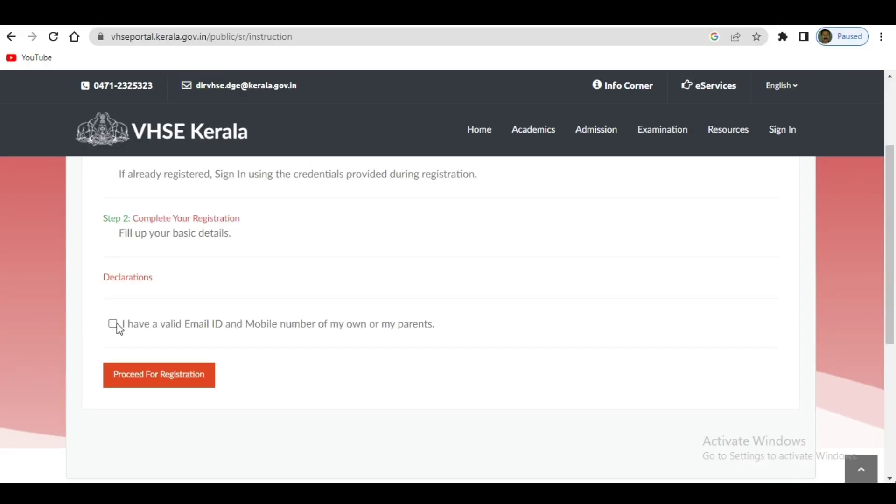
pyautogui.click(114, 324)
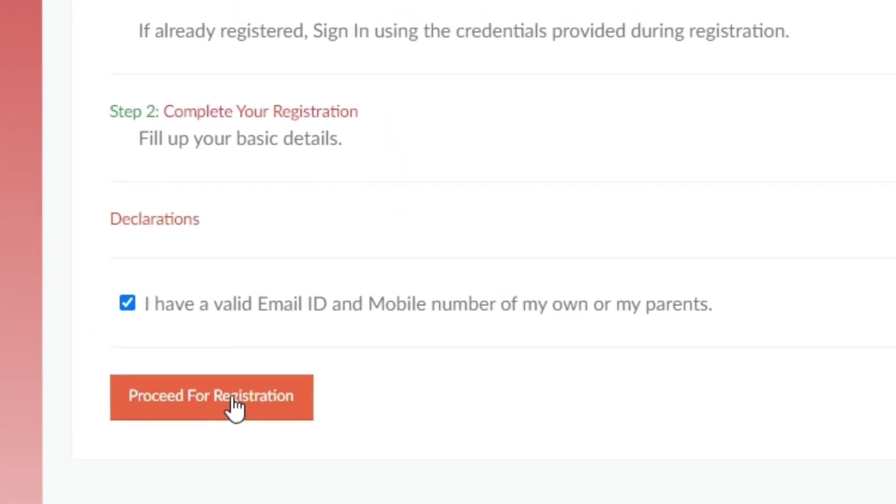
# Go to the registration form and enter the student's name, contact details and password
pyautogui.click(201, 439)
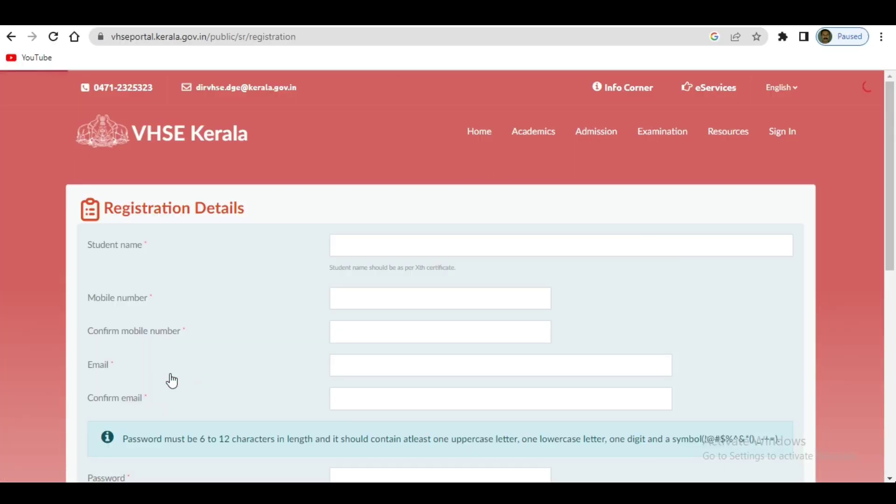
pyautogui.click(430, 247)
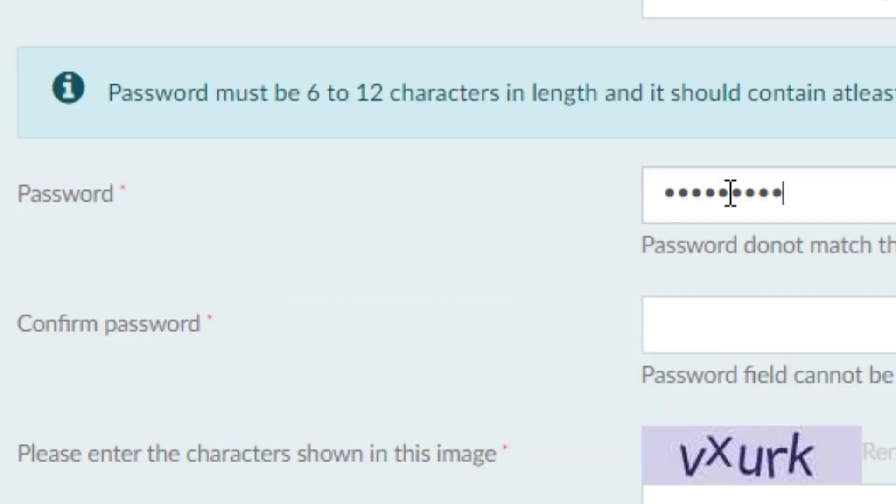
pyautogui.write('a1')
pyautogui.press('Tab')
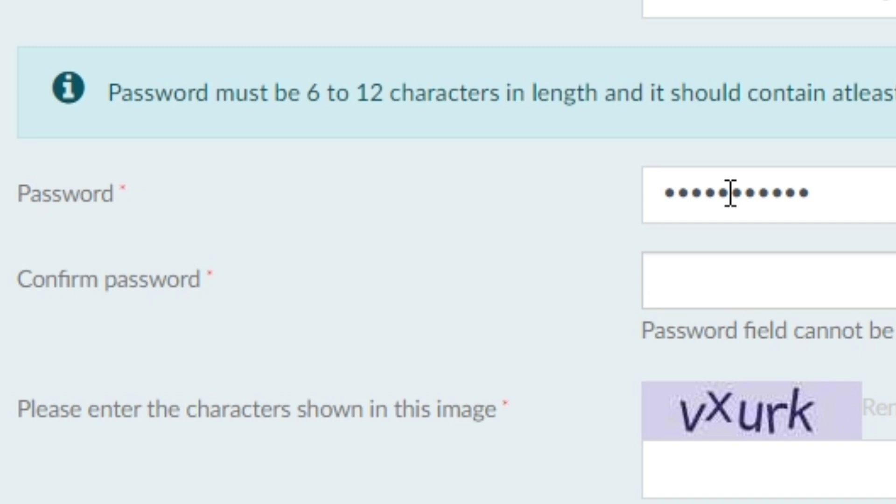
pyautogui.write('•••••••••••')
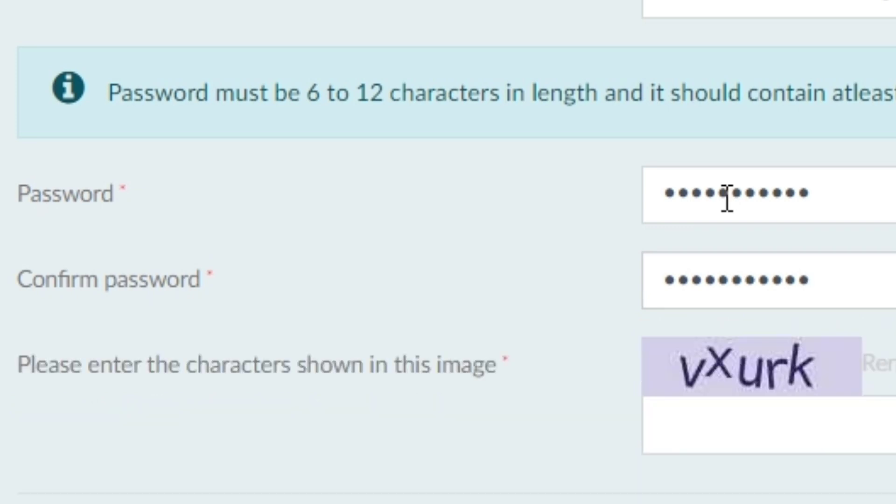
# Fill in the captcha characters to submit the registration form
pyautogui.scroll(-5, 827, 280)
pyautogui.click(757, 93)
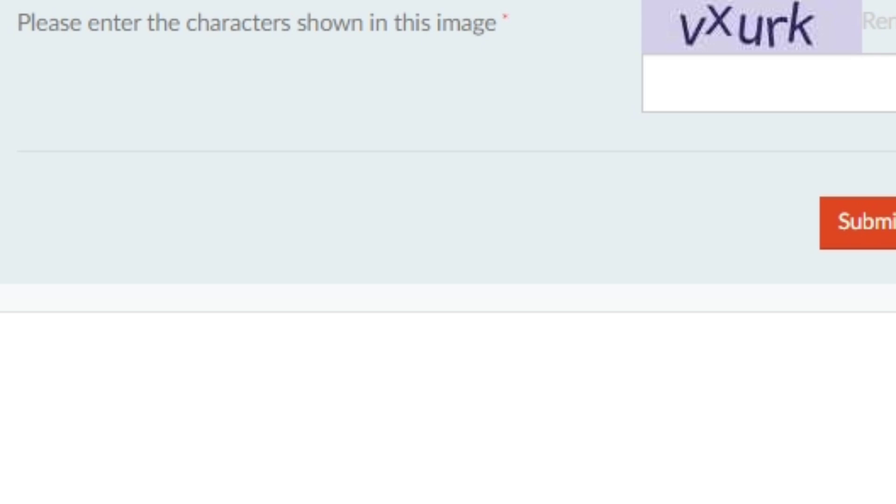
pyautogui.write('VXurk')
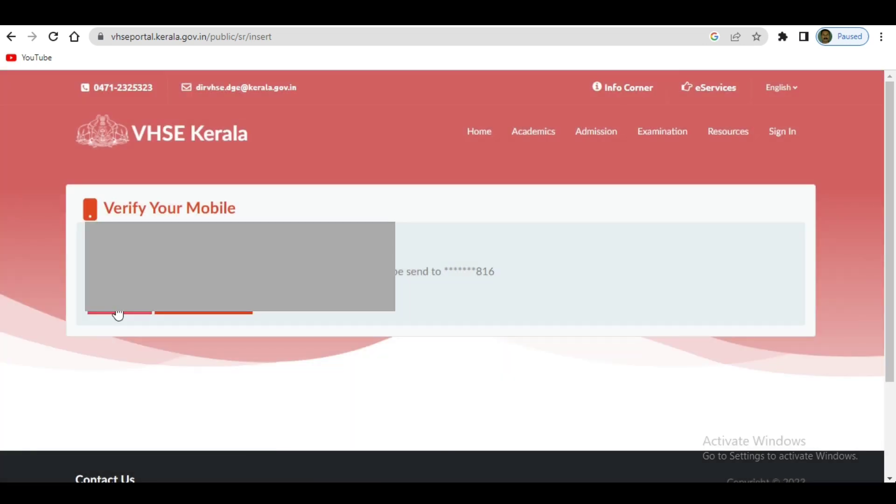
# Choose Verify Mobile, then Proceed & Verify Later, and return to the login page
pyautogui.click(118, 312)
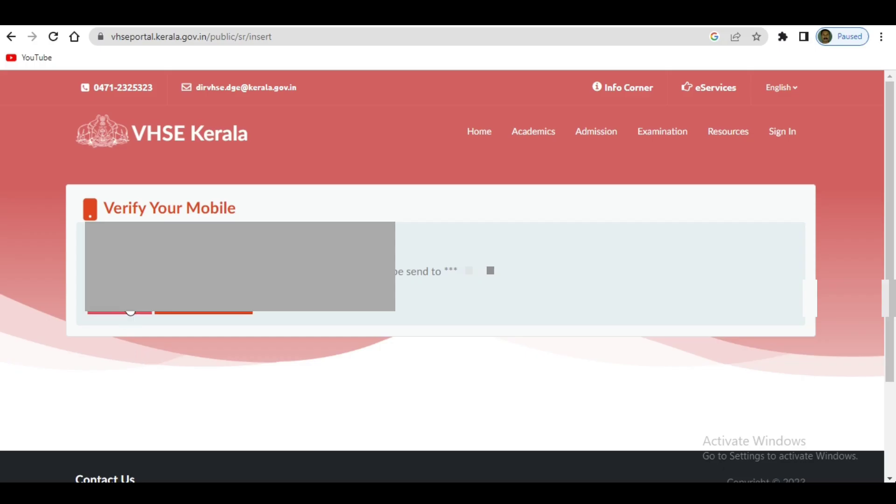
pyautogui.click(212, 421)
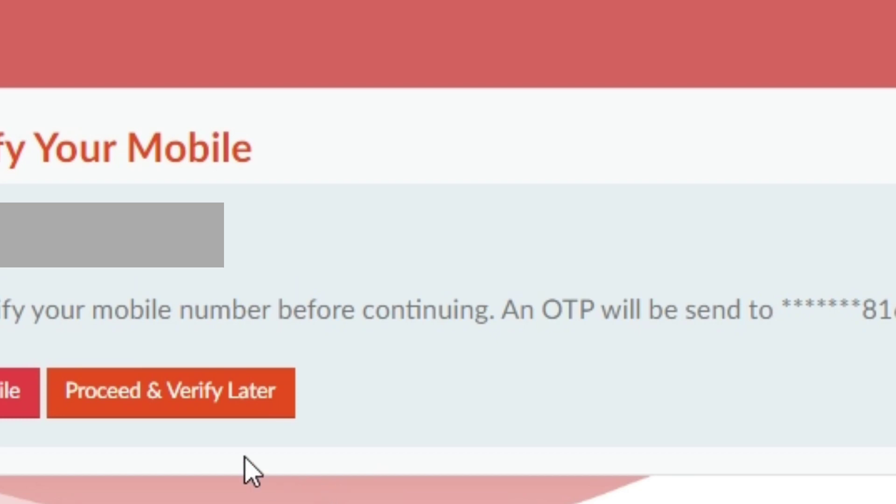
pyautogui.click(210, 395)
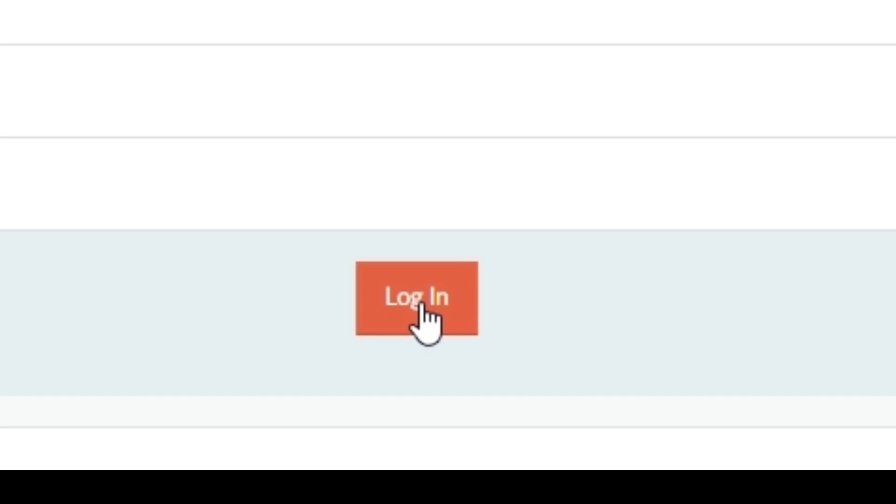
pyautogui.click(422, 304)
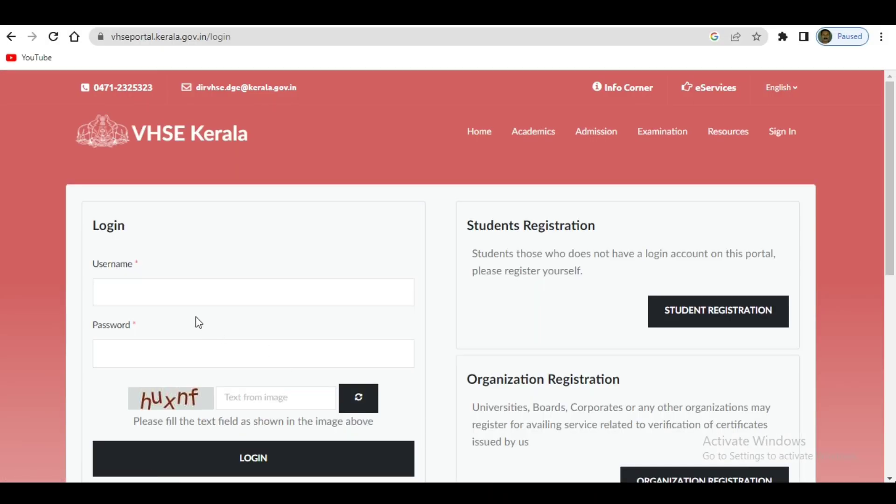
# Sign in with the new account's username, password and captcha, then select the Register No. field
pyautogui.click(177, 299)
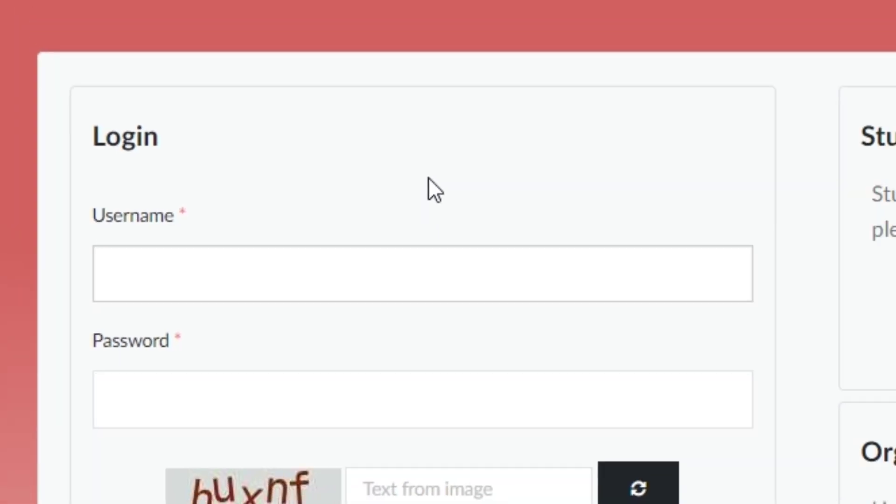
pyautogui.write('860')
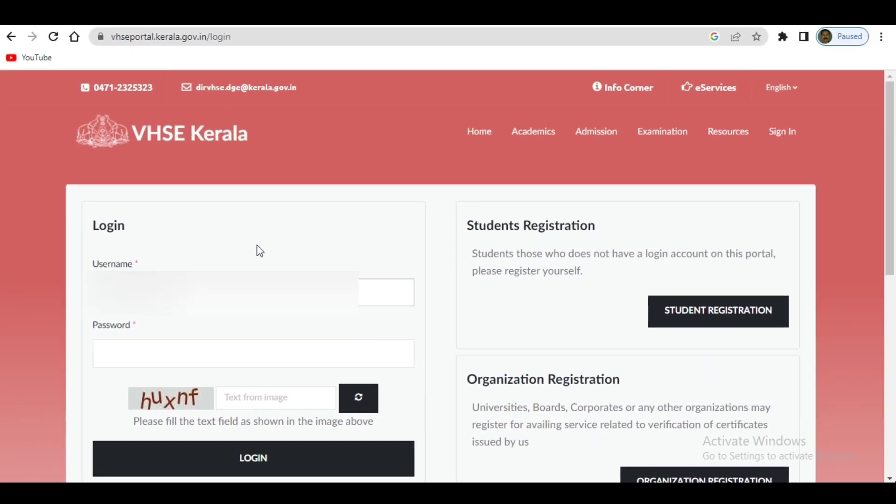
pyautogui.click(112, 354)
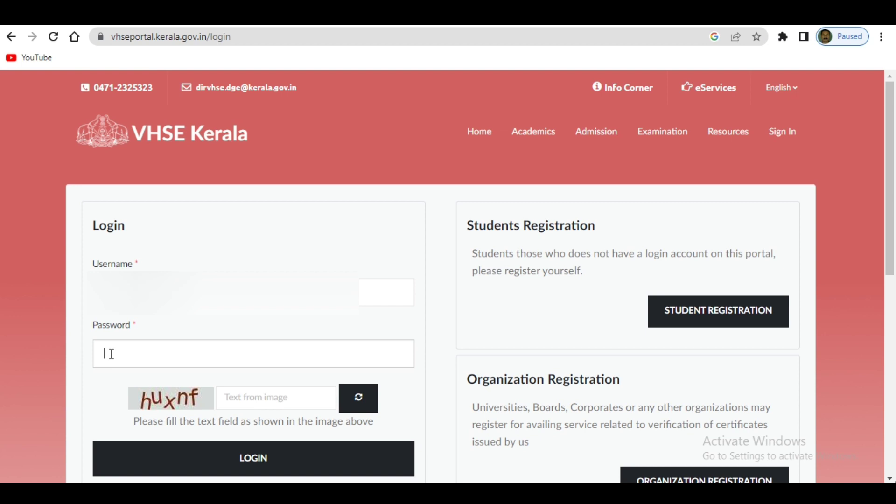
pyautogui.write('•••••••••••')
pyautogui.scroll(-2, 272, 331)
pyautogui.click(272, 330)
pyautogui.write('huxnf')
pyautogui.click(278, 394)
pyautogui.click(408, 285)
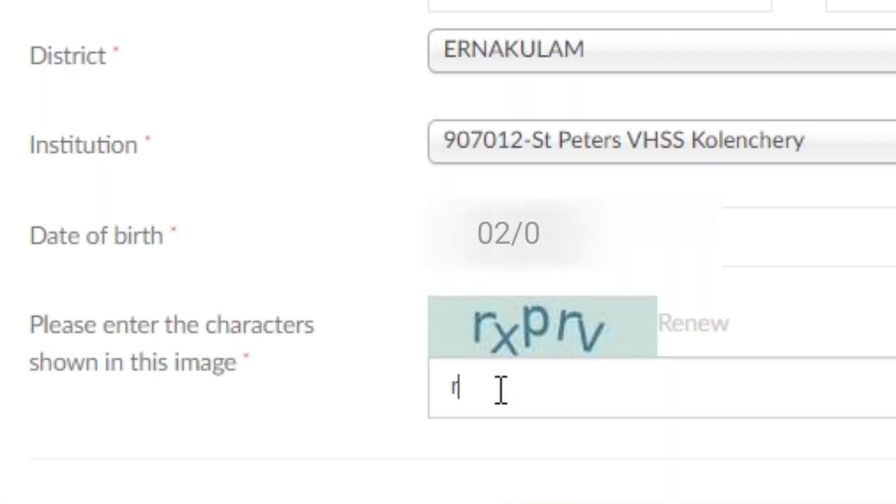
# Enter the corrected captcha, save the registration details, and begin setting the student's gender
pyautogui.write('x')
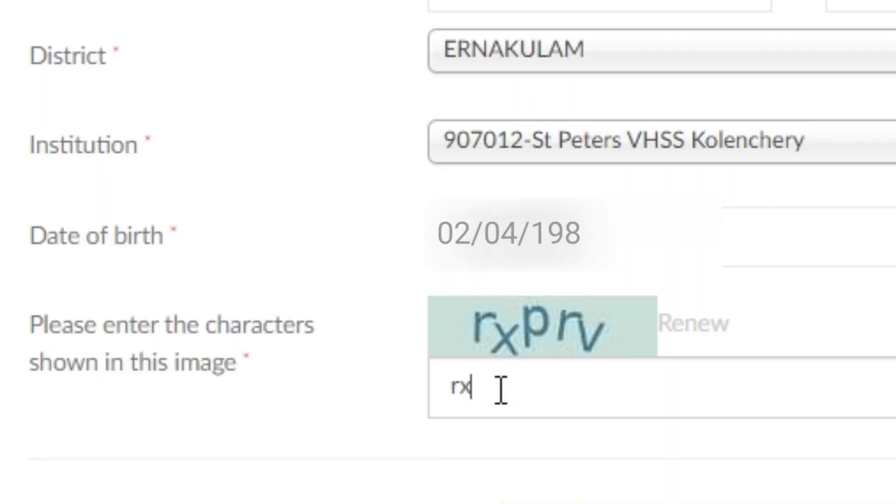
pyautogui.press('BackSpace')
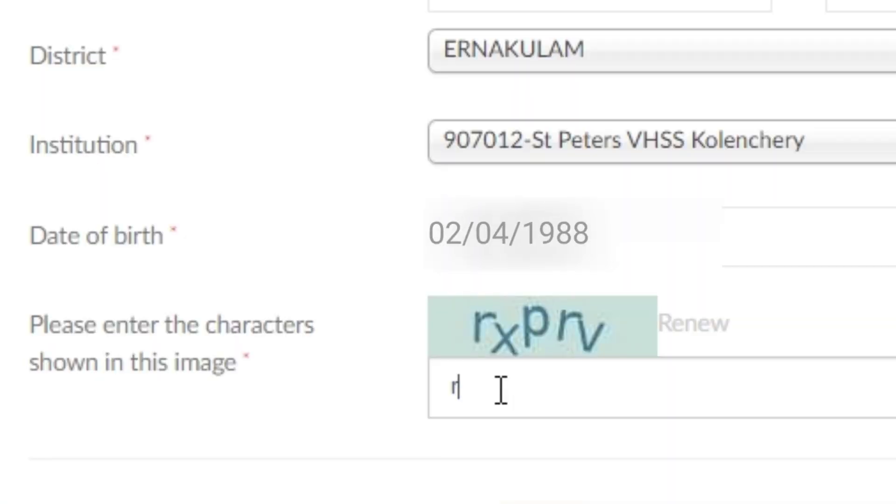
pyautogui.write('Xpr')
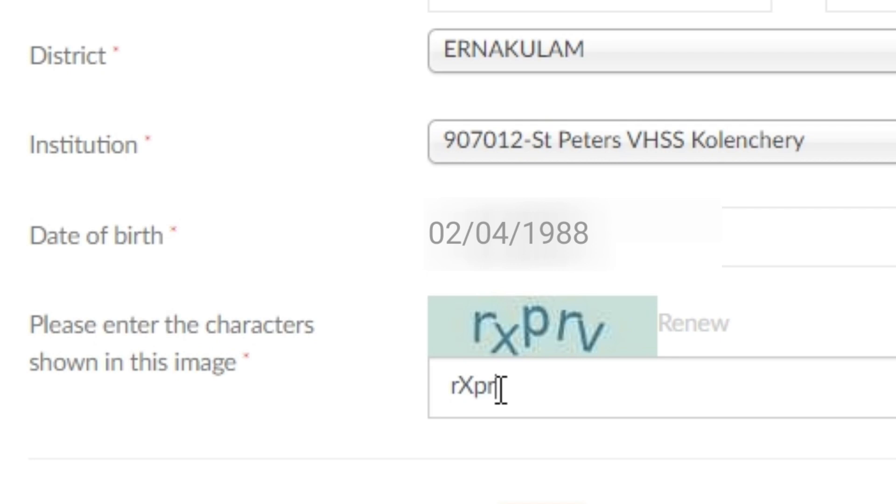
pyautogui.write('V')
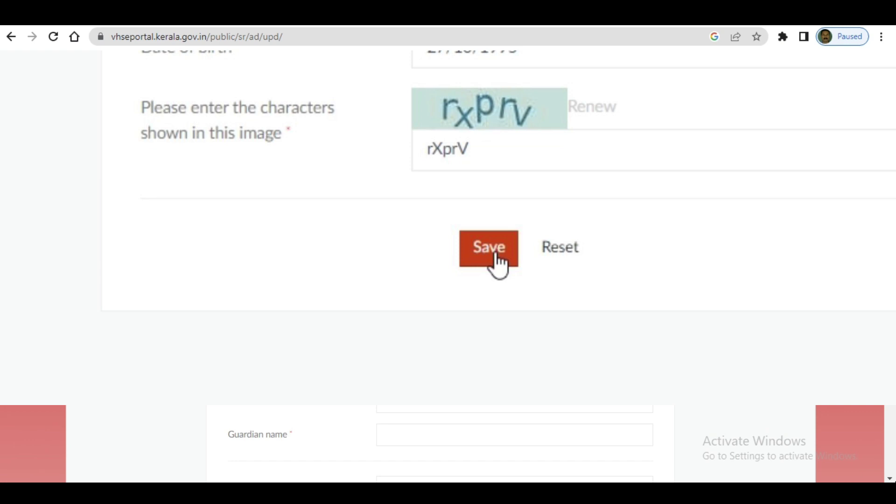
pyautogui.click(498, 266)
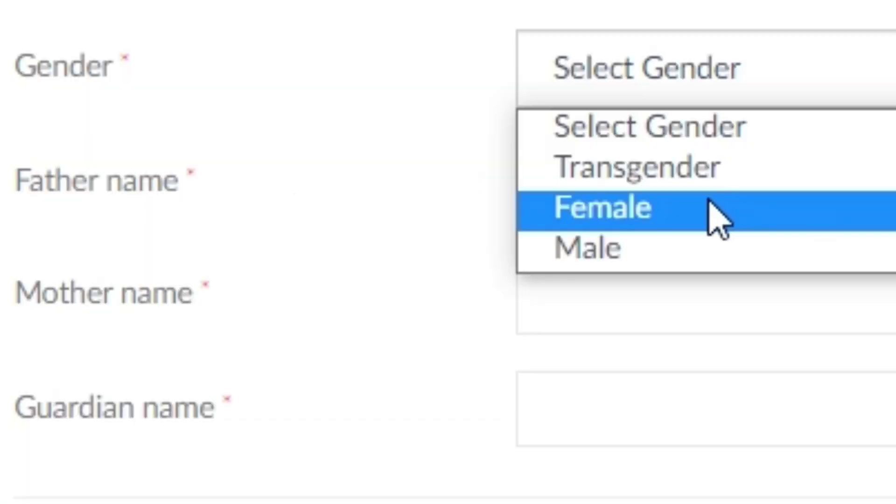
pyautogui.click(717, 216)
pyautogui.scroll(-3, 601, 146)
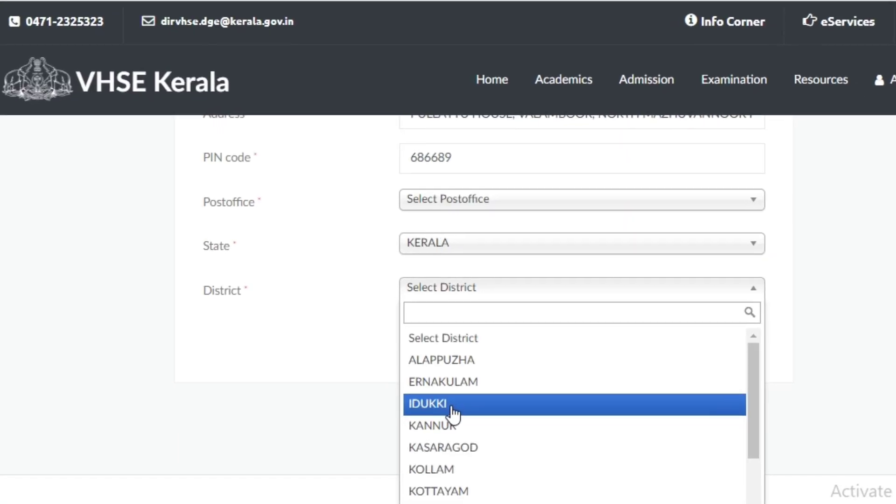
# Set post office to Mazhuvannoor BO with KERALA state and Ernakulam district, then save
pyautogui.click(592, 408)
pyautogui.click(784, 202)
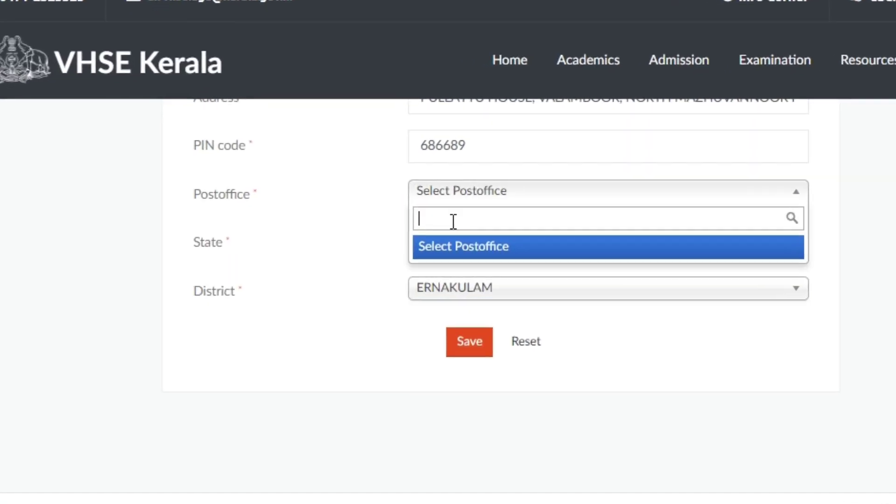
pyautogui.write('MA')
pyautogui.press('BackSpace')
pyautogui.press('BackSpace')
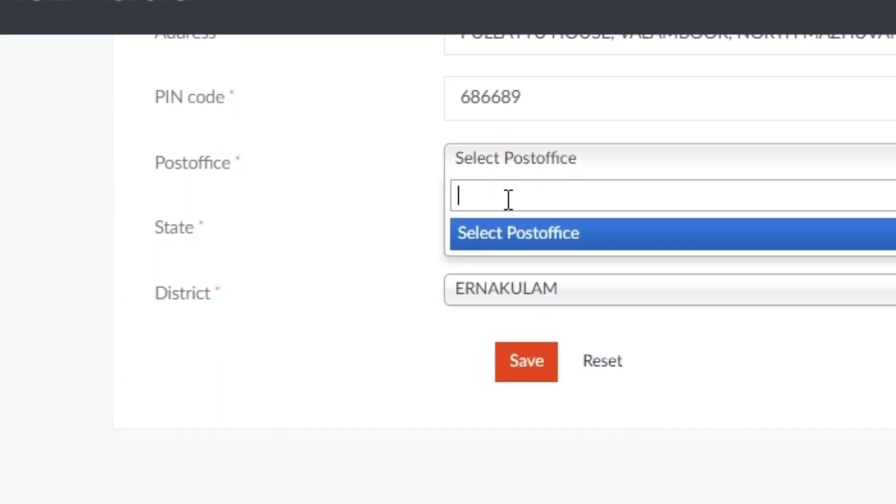
pyautogui.write('mazhuvann')
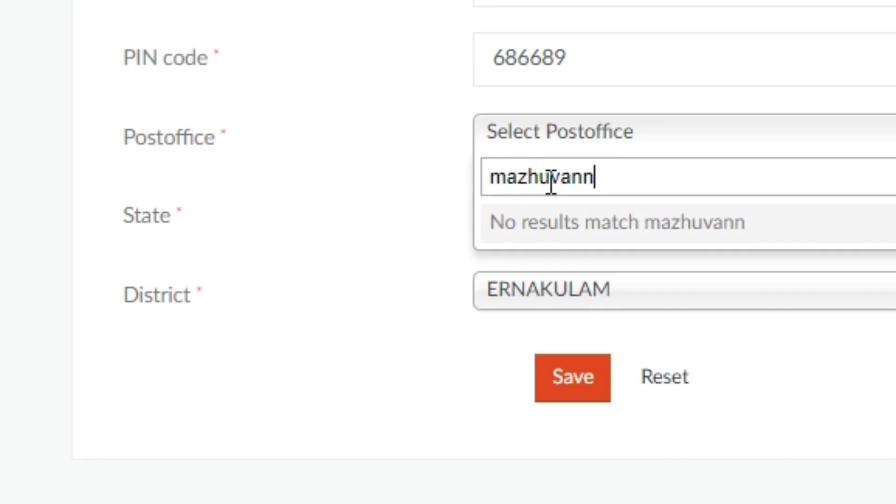
pyautogui.write('oor')
pyautogui.press('Escape')
pyautogui.click(567, 136)
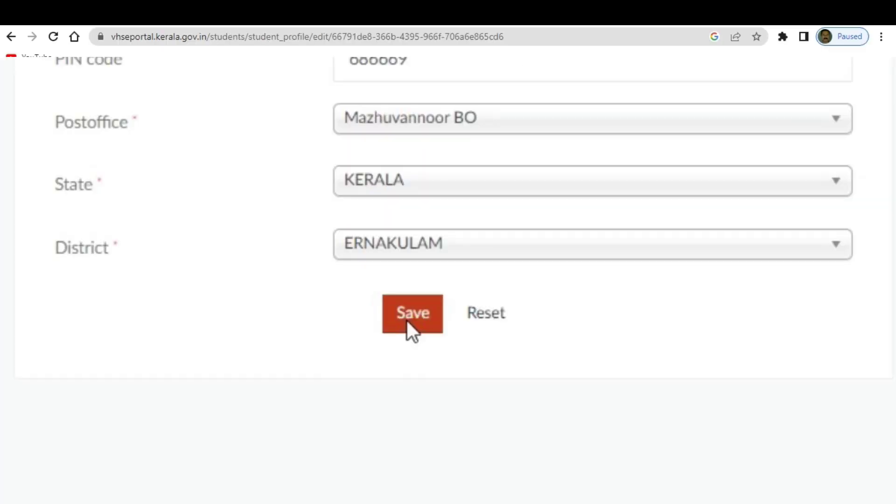
pyautogui.click(407, 323)
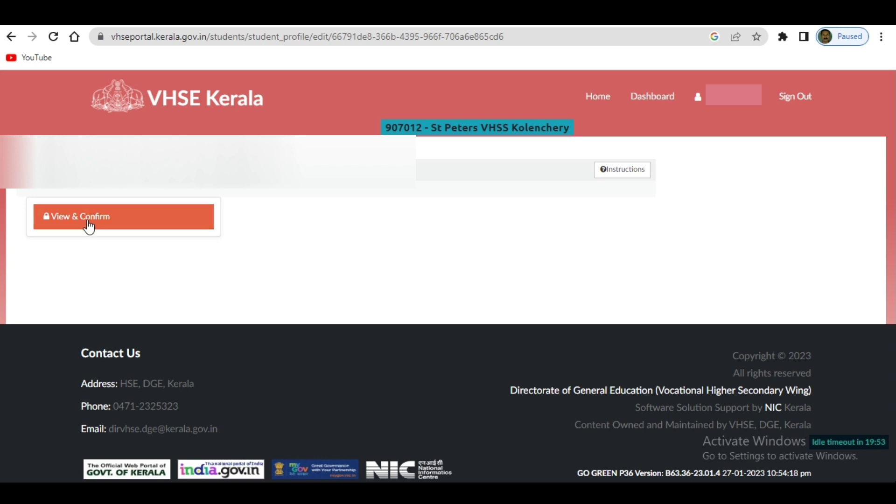
# Review the profile details in View & Confirm and confirm them as final
pyautogui.click(88, 225)
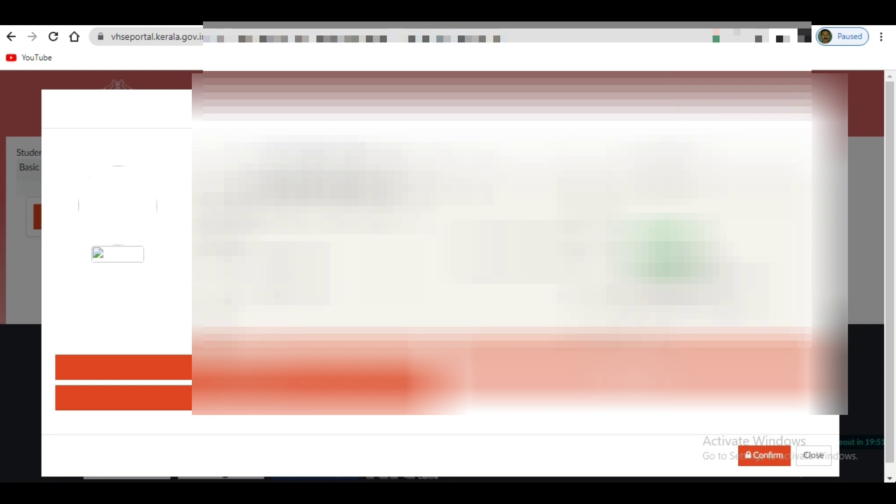
pyautogui.scroll(-3, 444, 280)
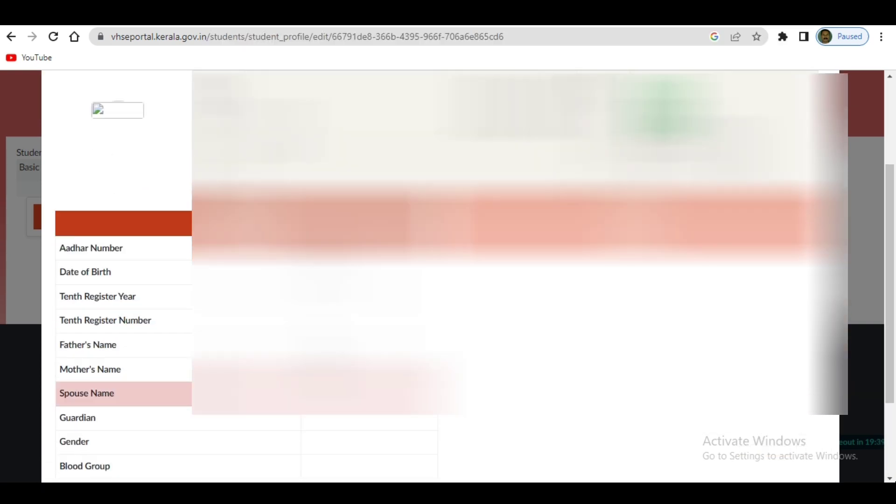
pyautogui.scroll(-3, 444, 280)
pyautogui.scroll(-3, 443, 280)
pyautogui.scroll(10, 443, 280)
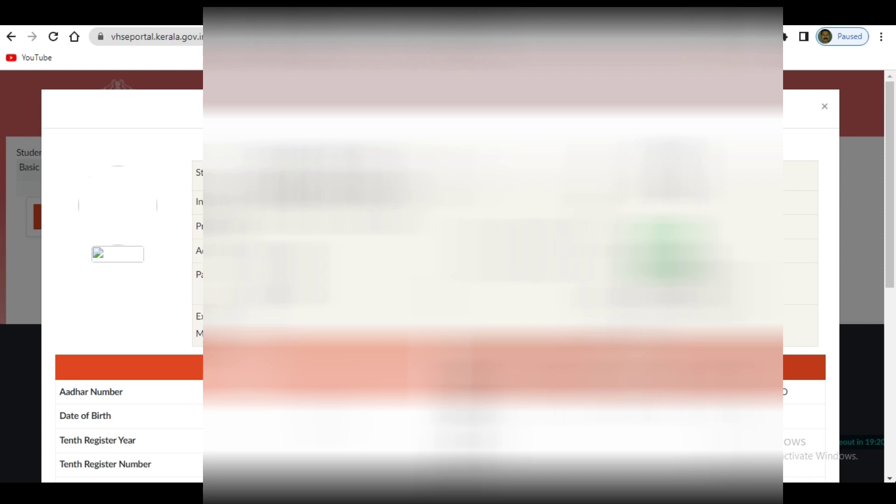
pyautogui.scroll(-8, 443, 280)
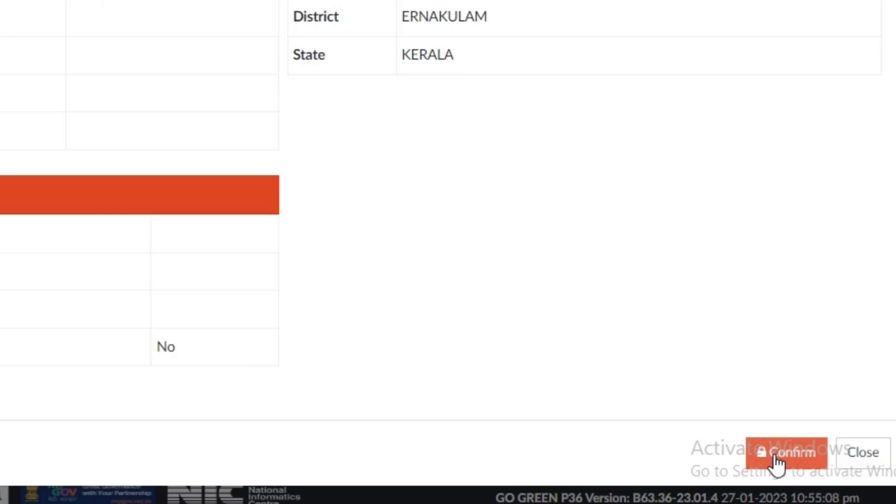
pyautogui.click(776, 463)
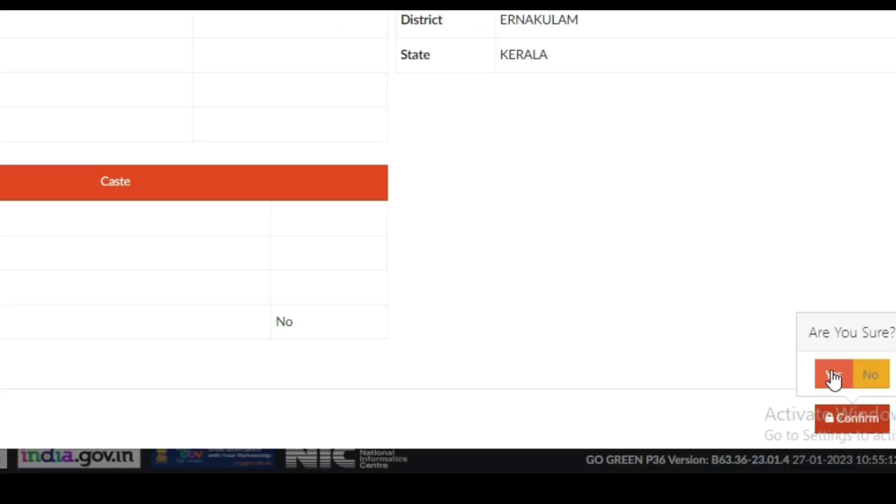
pyautogui.click(834, 376)
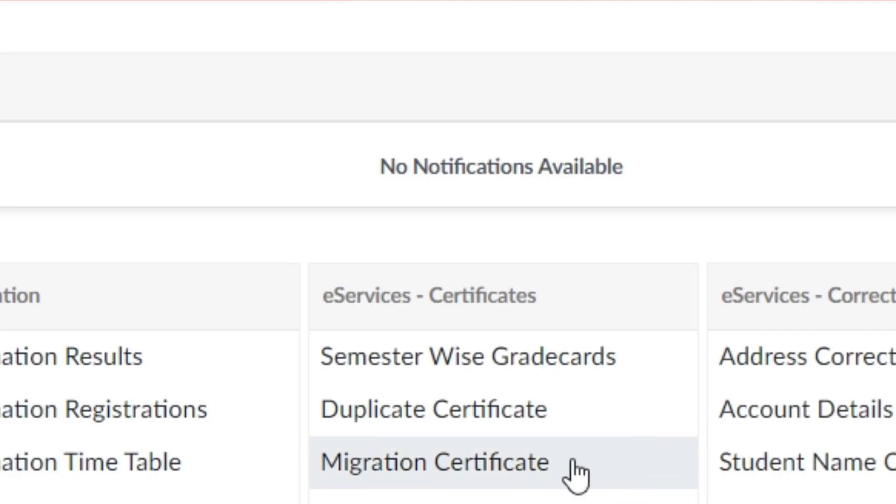
# Choose Duplicate Certificate under eServices - Certificates on the dashboard
pyautogui.click(486, 425)
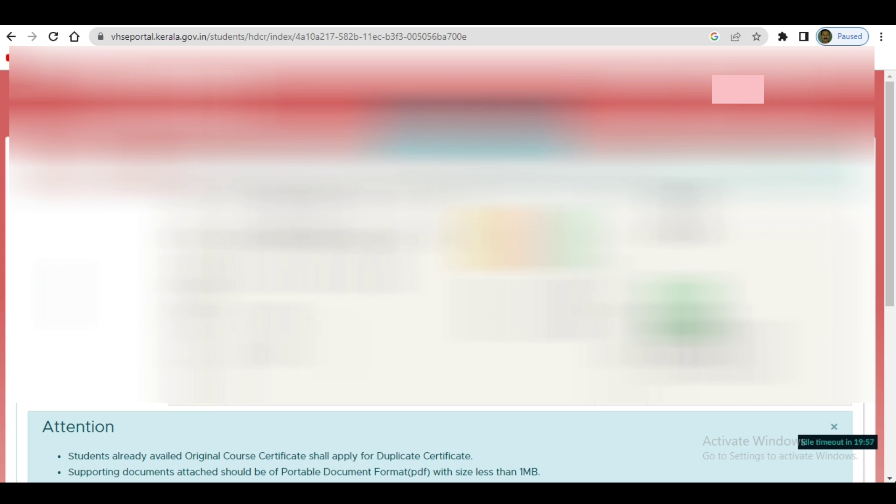
pyautogui.scroll(-5, 443, 261)
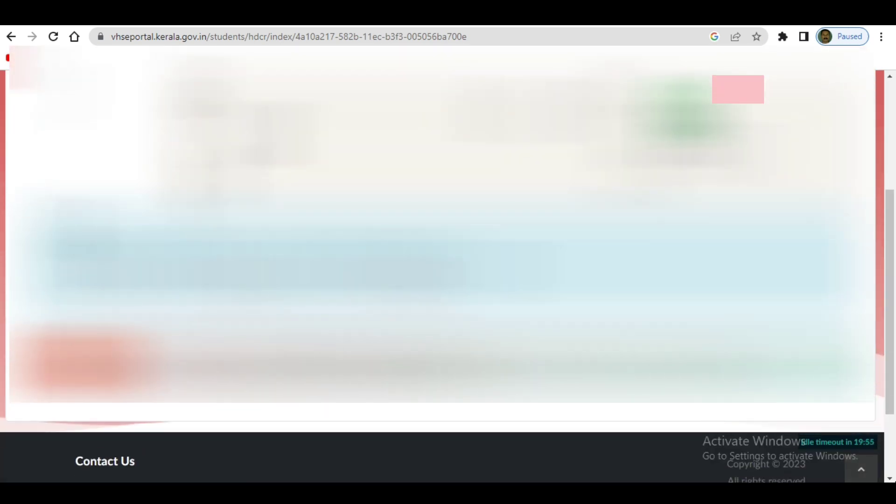
pyautogui.scroll(3, 443, 262)
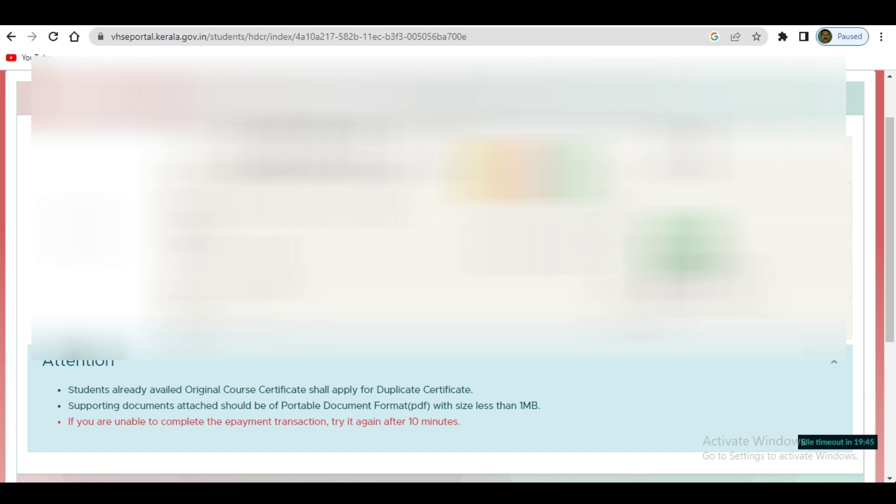
pyautogui.scroll(-5, 144, 303)
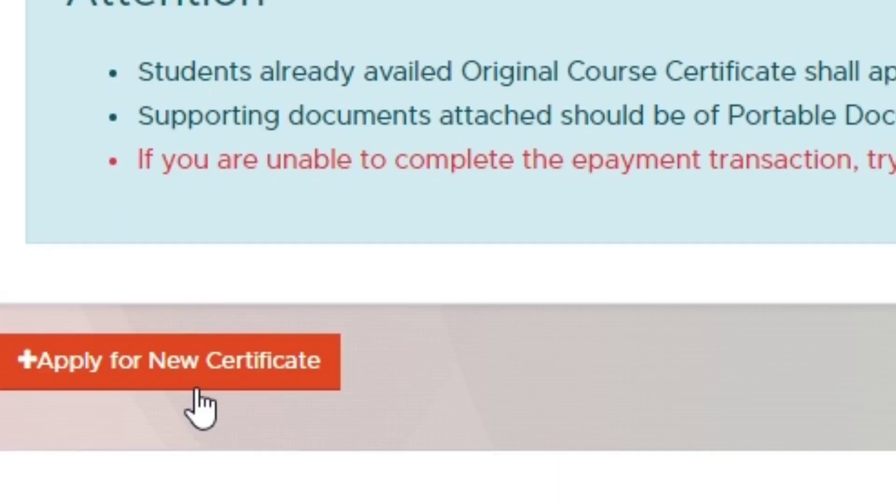
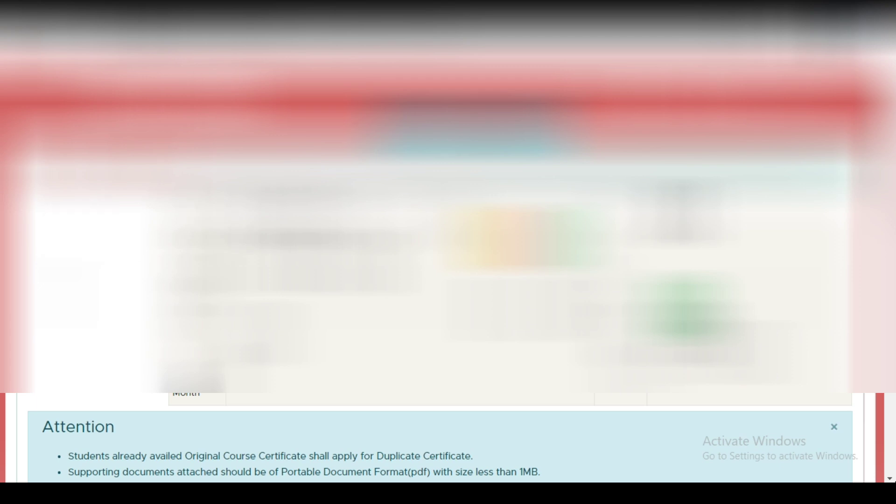
# Bring up the certificate type list under Particulars of Certificate
pyautogui.scroll(-5, 448, 280)
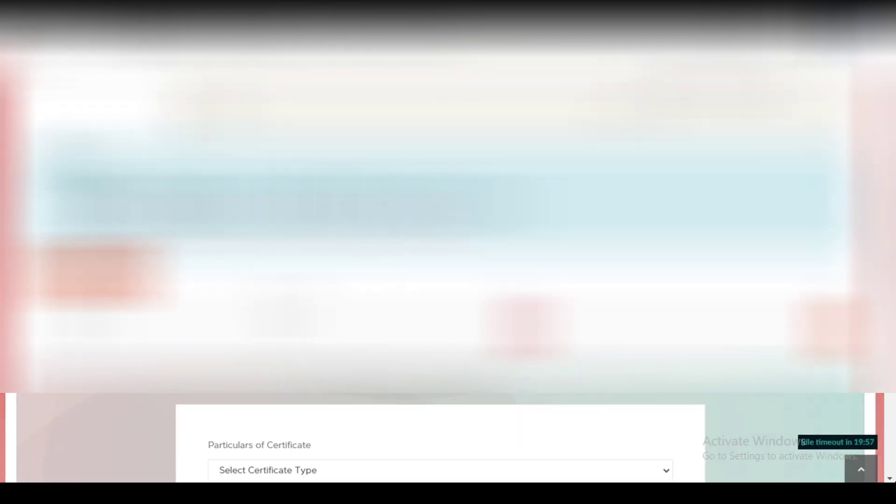
pyautogui.scroll(-3, 195, 303)
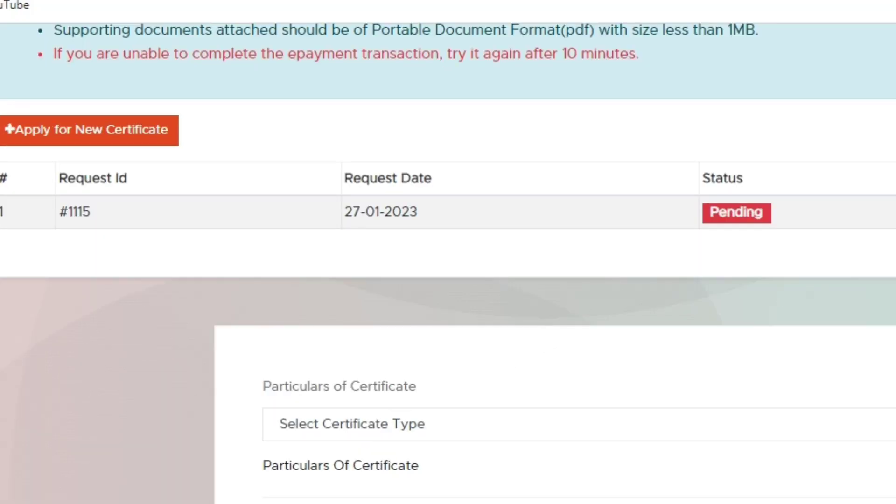
pyautogui.click(352, 423)
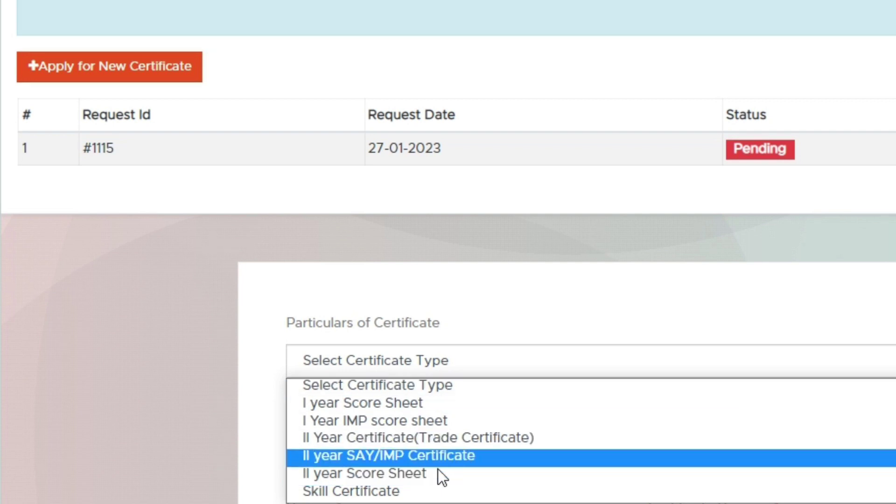
# Choose II year Score Sheet as the certificate type and begin entering the exam year
pyautogui.click(430, 473)
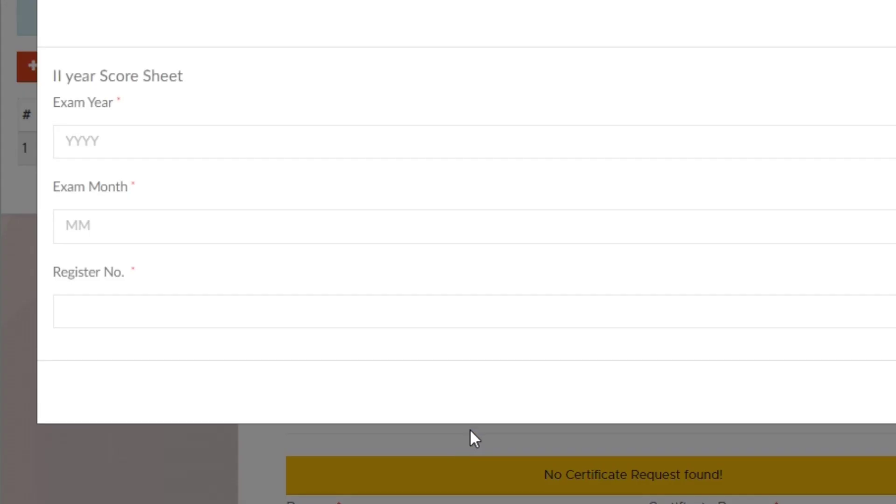
pyautogui.click(105, 143)
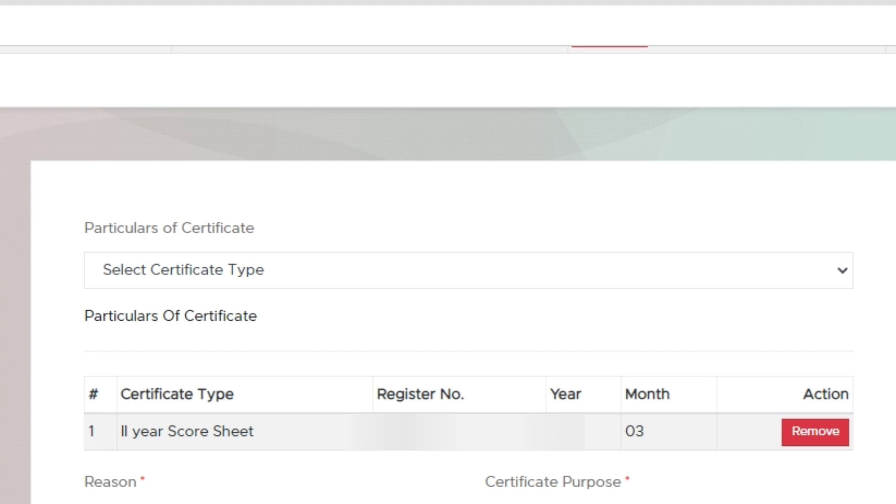
# Complete the purpose as 'Higher Studies' and choose Affidavit Document as the upload type
pyautogui.scroll(-5, 267, 390)
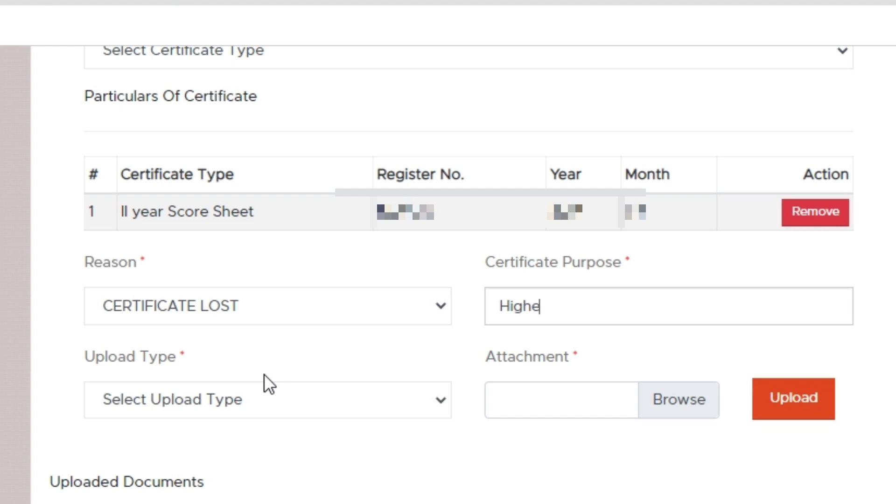
pyautogui.write('r Studies')
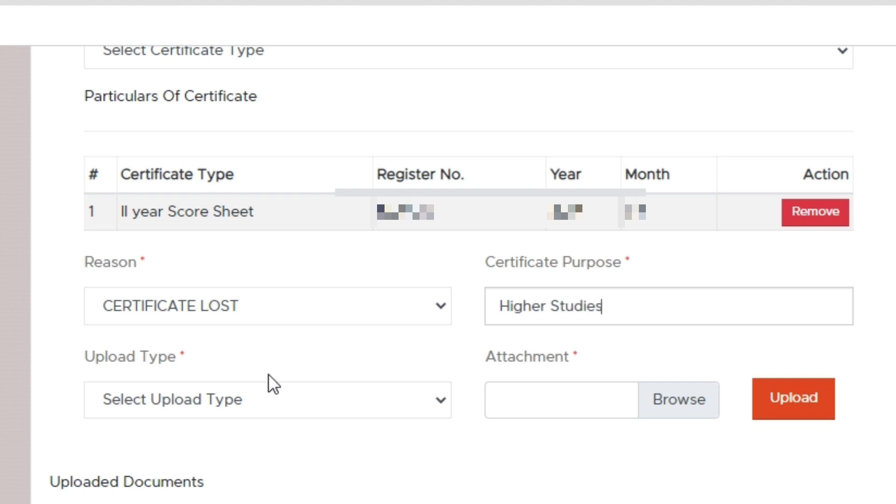
pyautogui.click(437, 402)
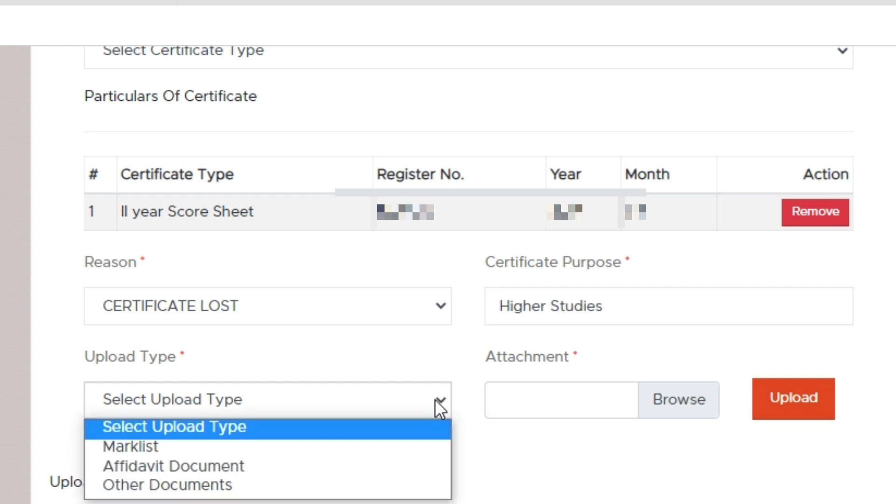
pyautogui.click(243, 468)
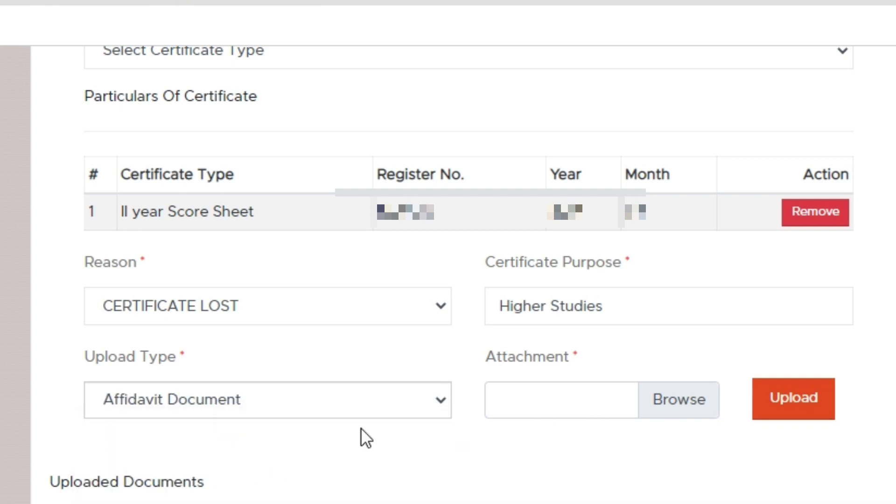
pyautogui.click(673, 406)
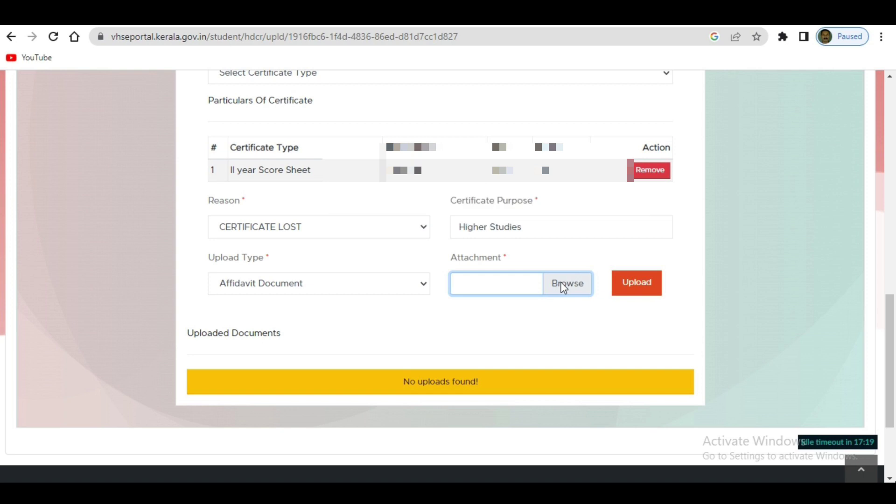
# Select the affidavit PDF from the Desktop and upload it as the Affidavit Document
pyautogui.write('anaswara')
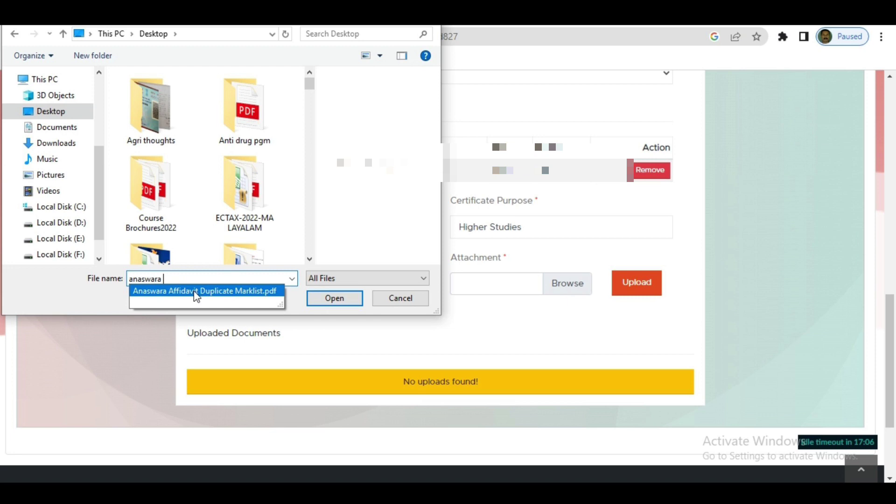
pyautogui.click(195, 291)
pyautogui.click(349, 297)
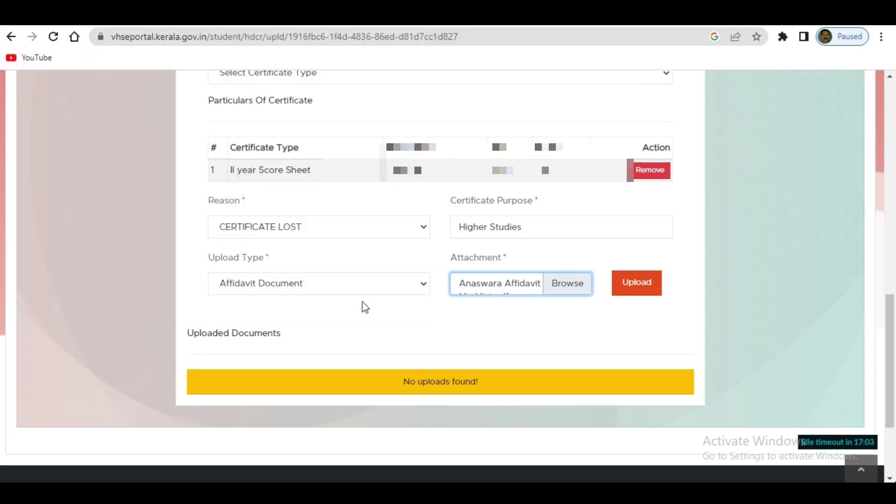
pyautogui.click(638, 283)
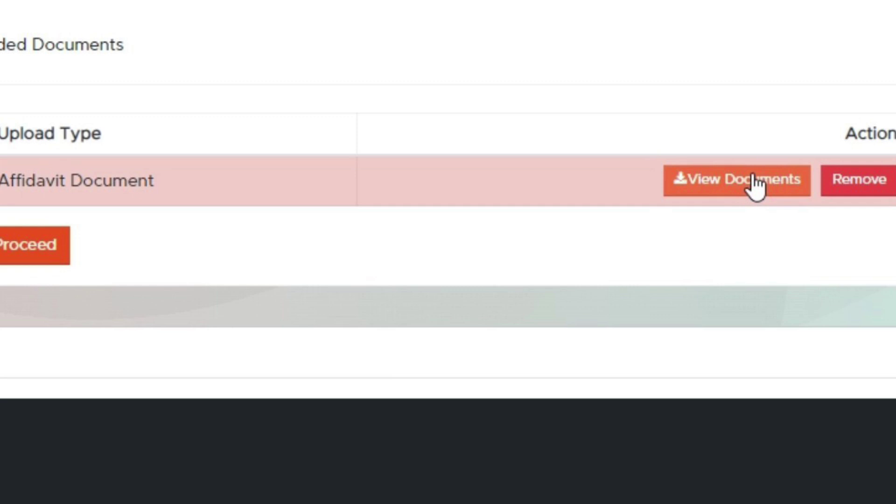
# Preview the uploaded affidavit document, then close the viewer
pyautogui.click(755, 183)
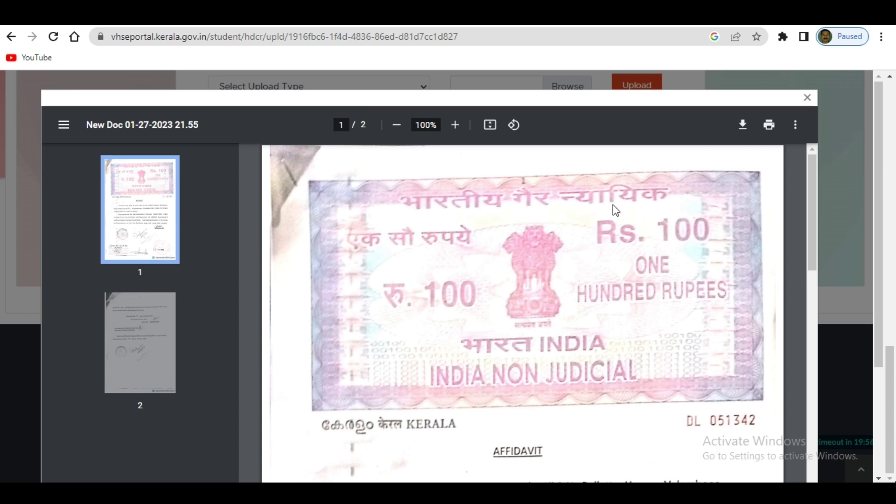
pyautogui.click(807, 97)
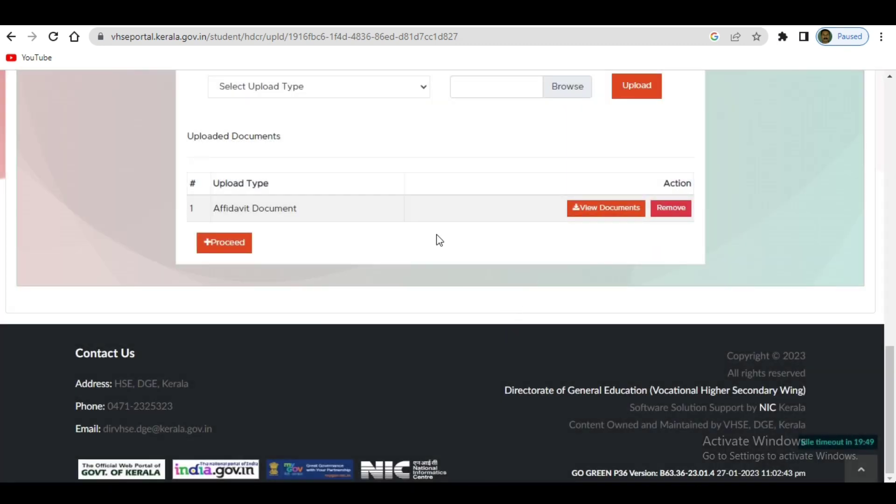
pyautogui.click(226, 246)
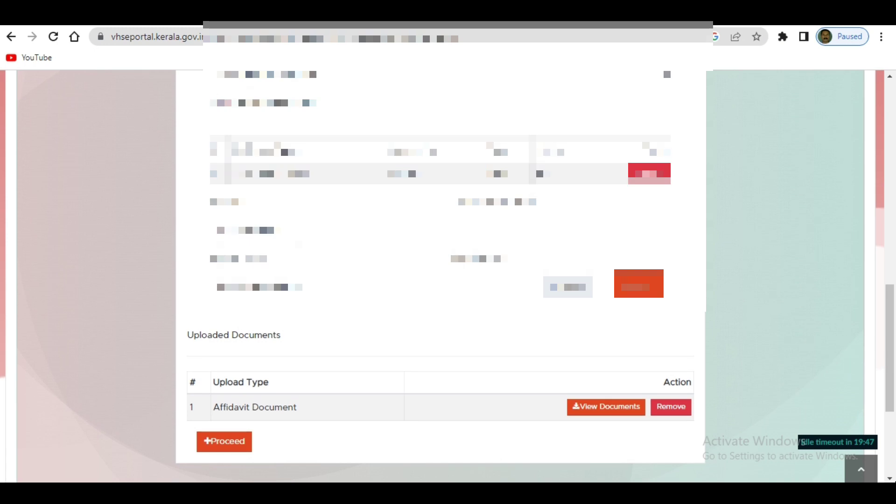
# Submit the request and confirm Yes to reveal the 300 fee summary
pyautogui.scroll(-2, 243, 332)
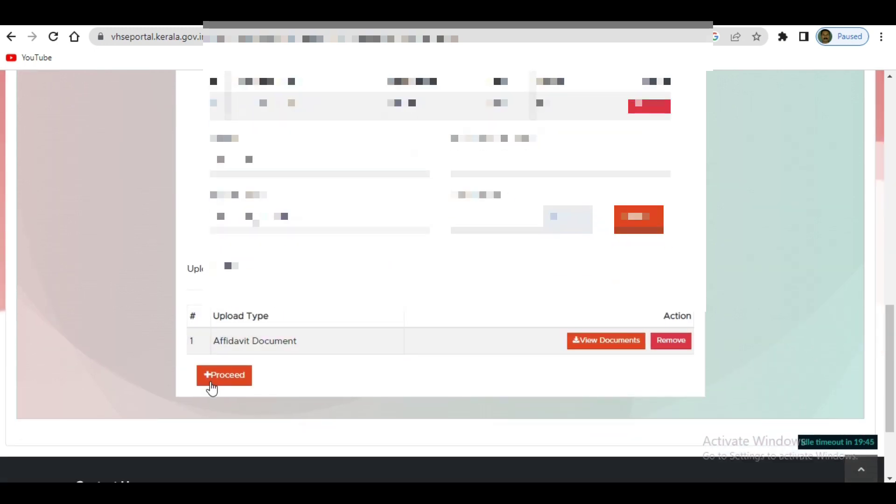
pyautogui.click(238, 382)
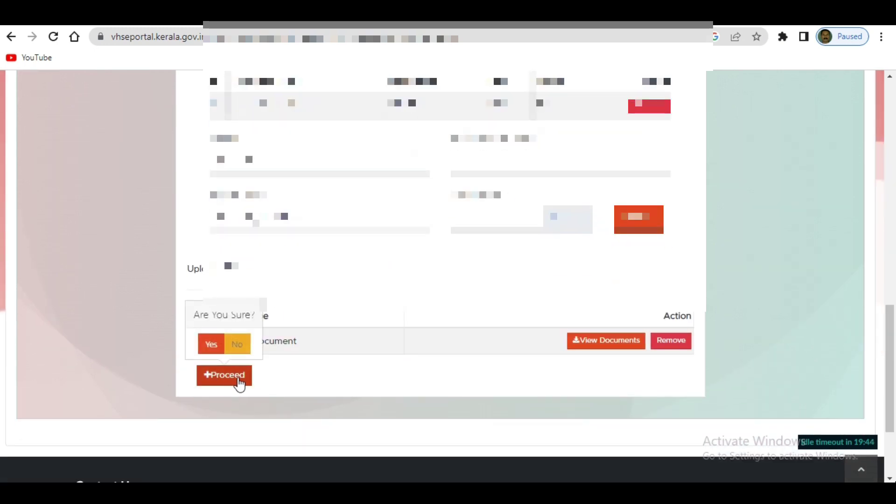
pyautogui.click(213, 346)
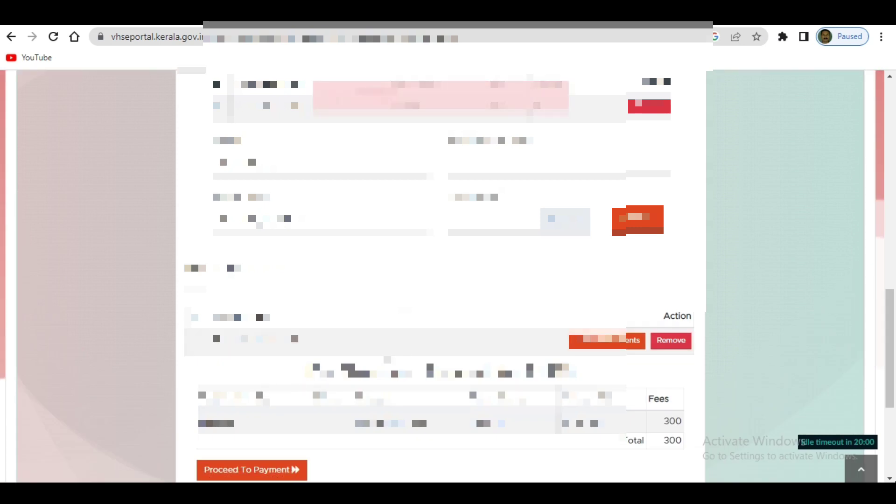
pyautogui.scroll(-3, 416, 334)
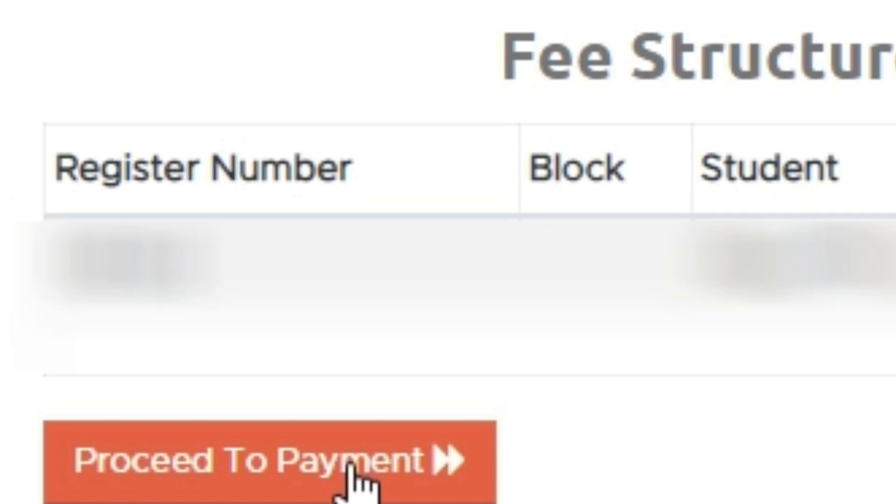
# Pay the 300 fee through Payment Gateway 1 and acknowledge the generated GRN
pyautogui.click(350, 463)
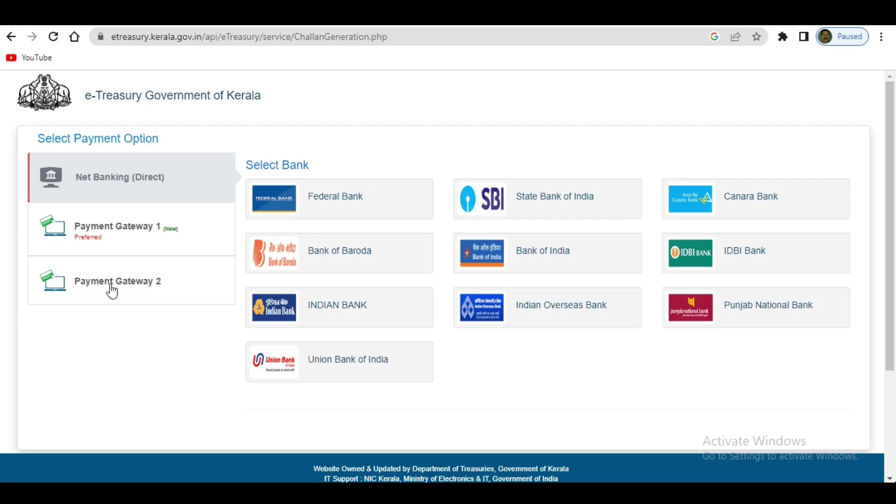
pyautogui.click(247, 301)
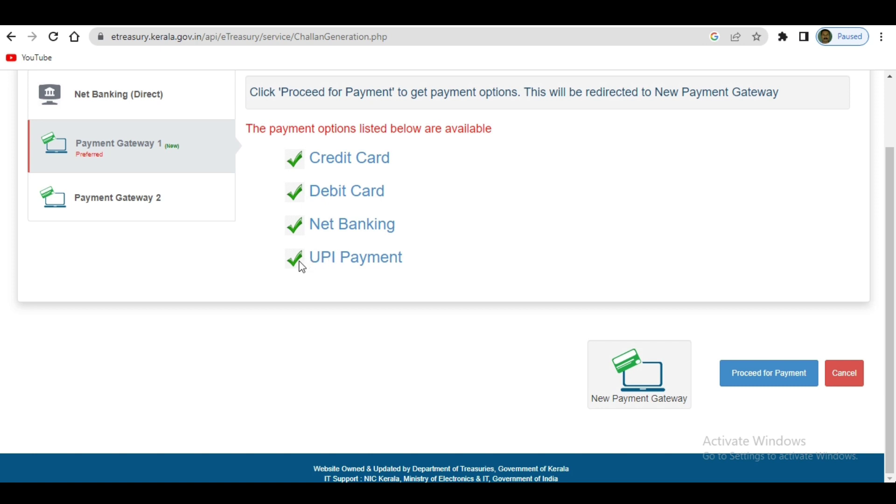
pyautogui.scroll(2, 449, 282)
pyautogui.scroll(-2, 449, 282)
pyautogui.click(779, 373)
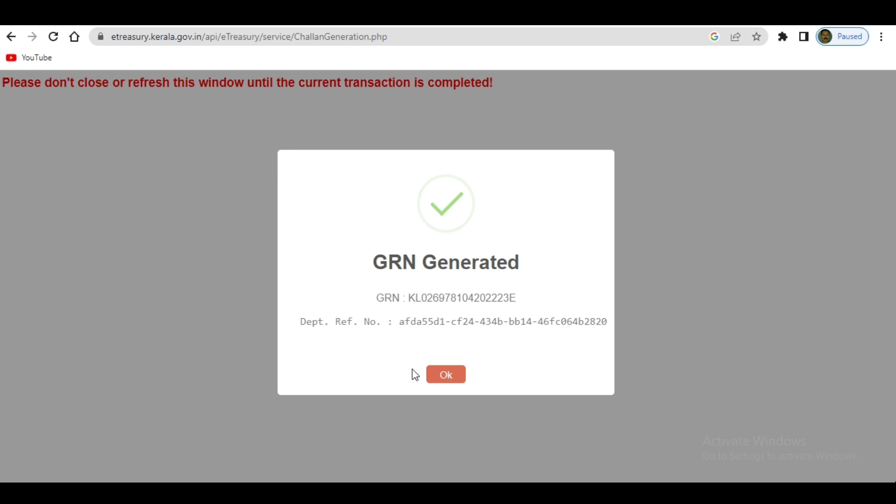
pyautogui.click(445, 377)
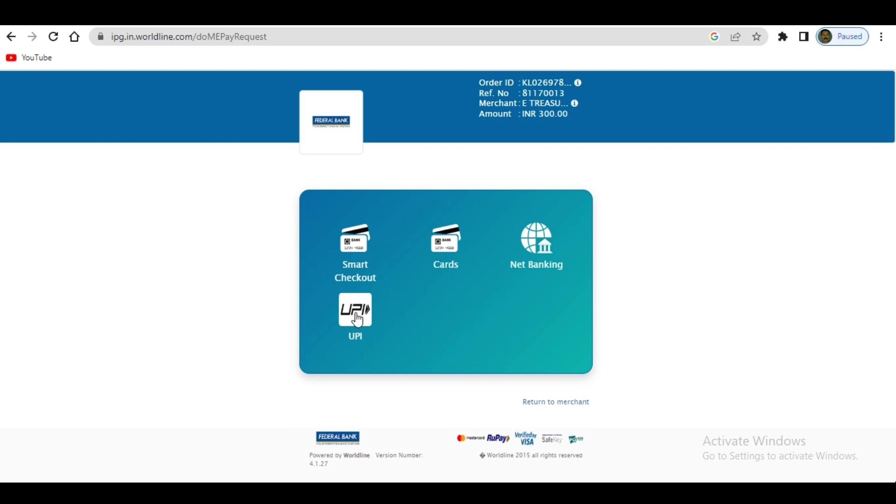
# Choose UPI for the INR 300.00 payment and start entering the UPI address
pyautogui.click(357, 319)
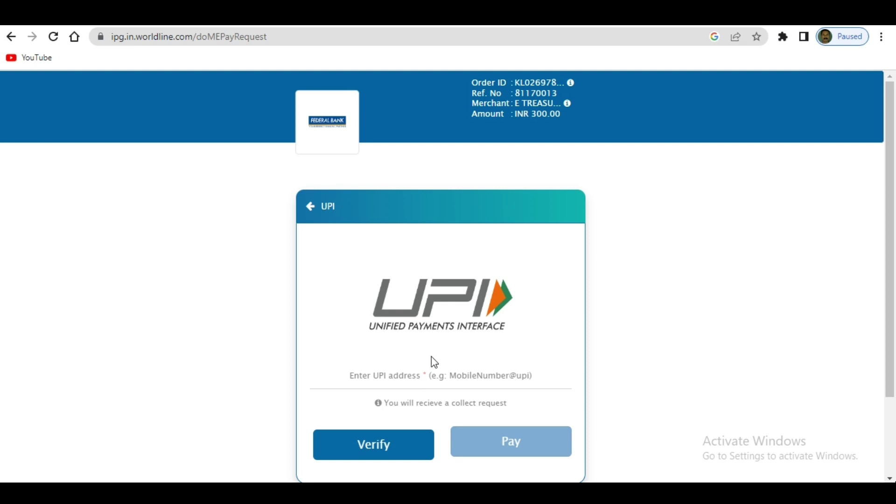
pyautogui.scroll(-2, 354, 348)
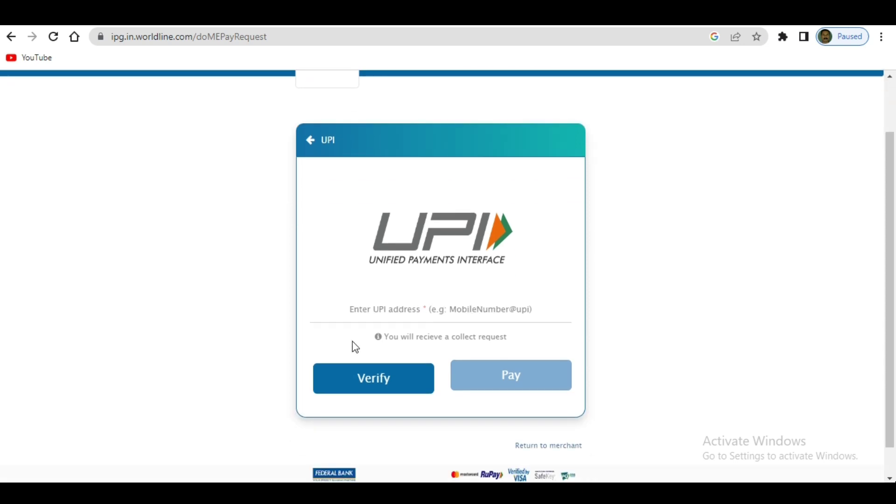
pyautogui.click(357, 311)
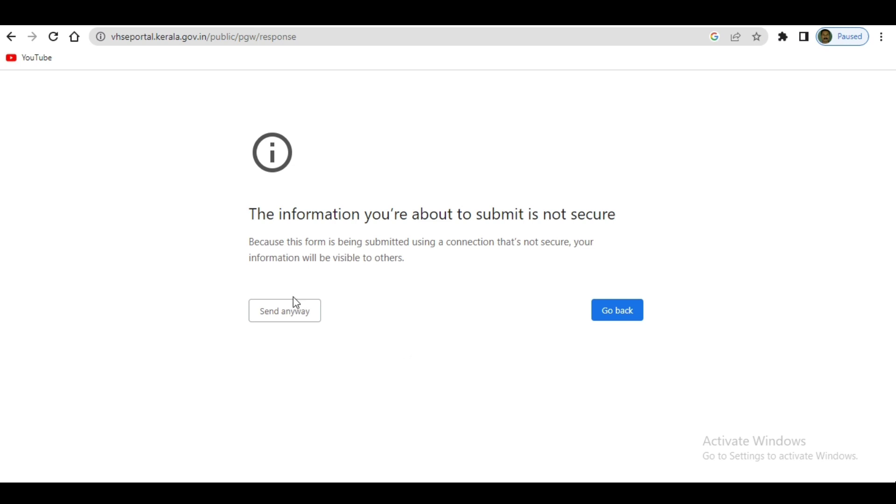
# Send the payment response despite the warning, then return to the dashboard after Successfully Paid
pyautogui.click(288, 316)
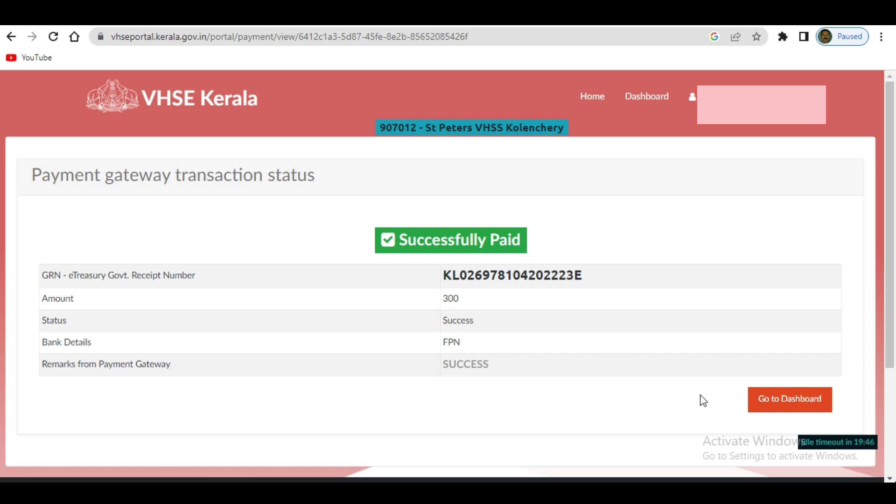
pyautogui.click(775, 400)
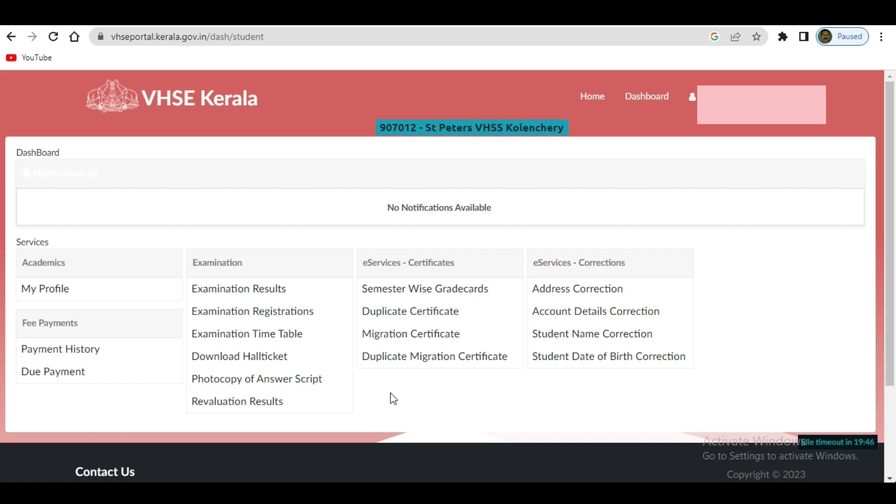
pyautogui.click(67, 350)
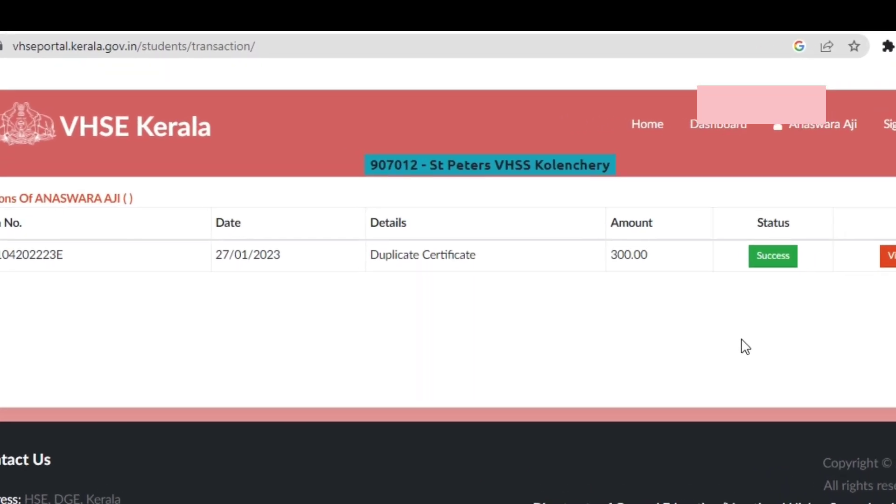
pyautogui.click(800, 194)
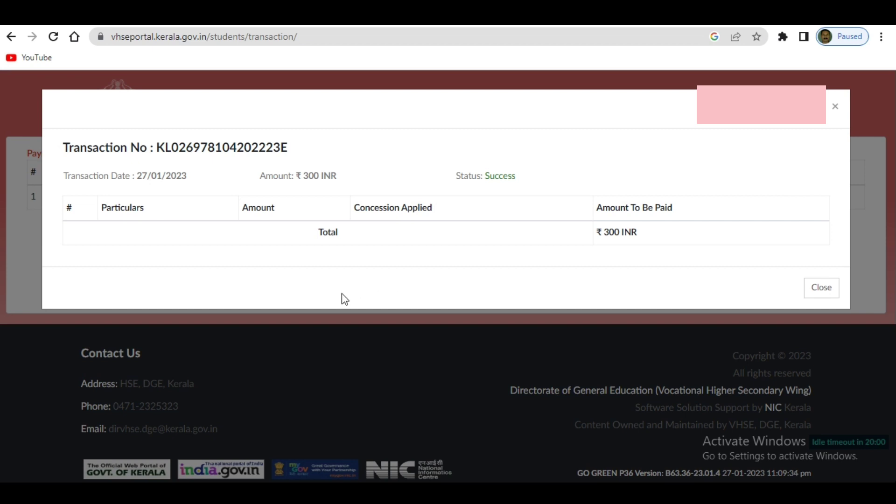
pyautogui.click(345, 317)
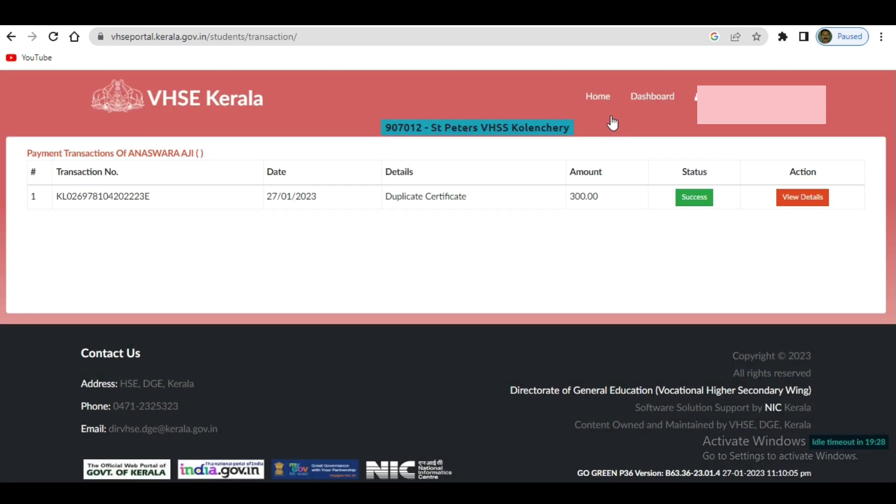
pyautogui.click(648, 96)
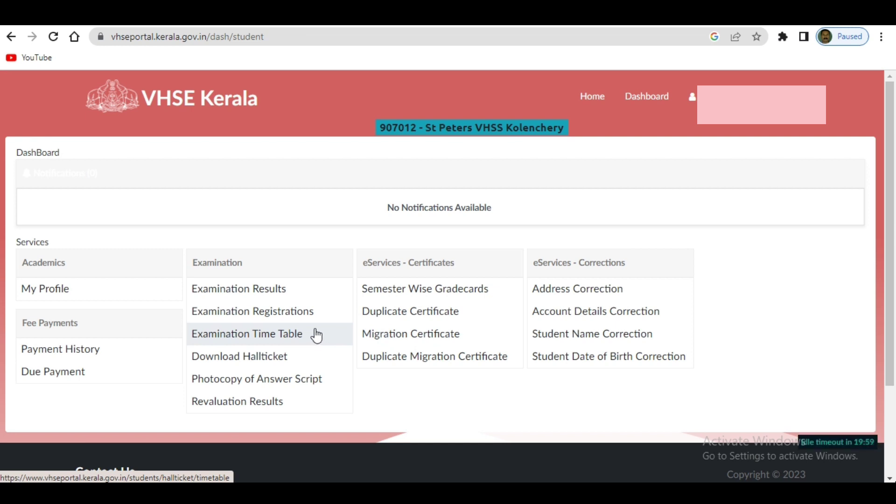
# Download and open the acknowledgement PDF for the submitted duplicate certificate request
pyautogui.click(419, 321)
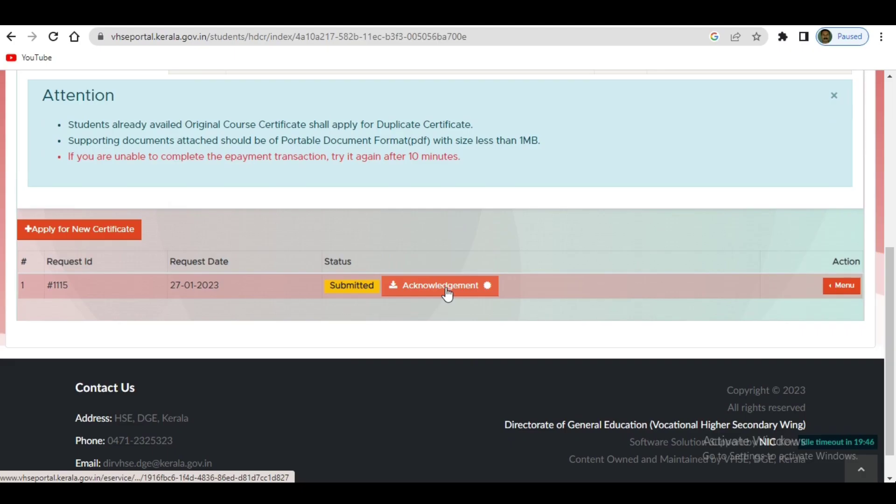
pyautogui.click(602, 356)
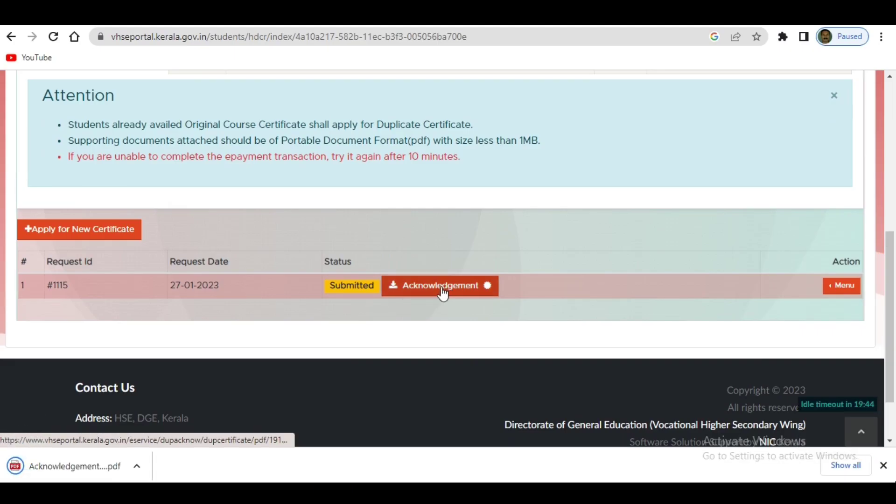
pyautogui.click(77, 469)
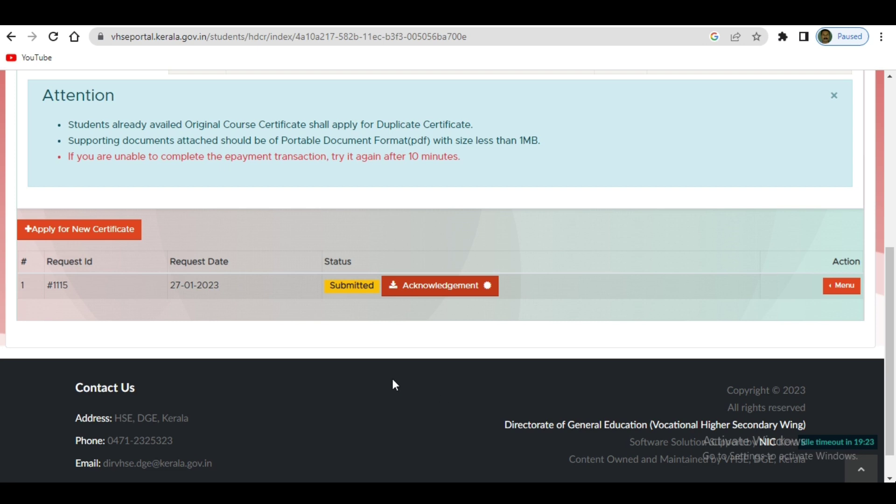
pyautogui.scroll(7, 395, 385)
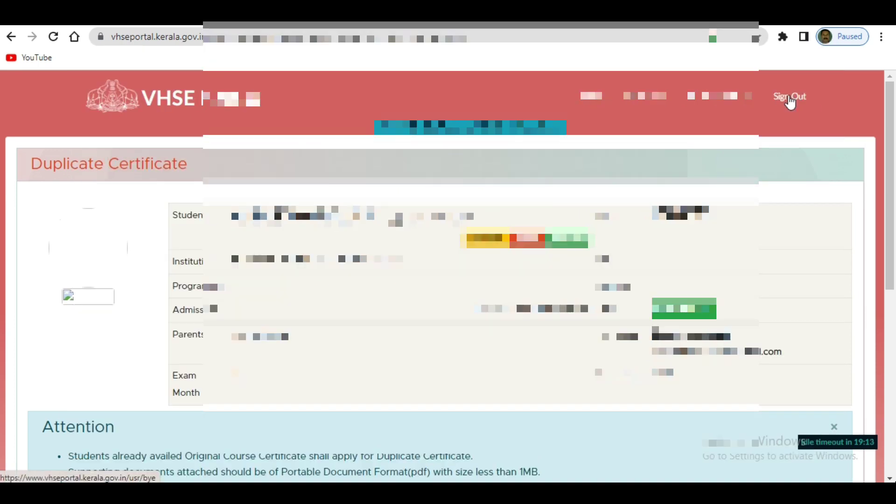
# Sign out, then enter the username, password and captcha text on the login form
pyautogui.click(789, 98)
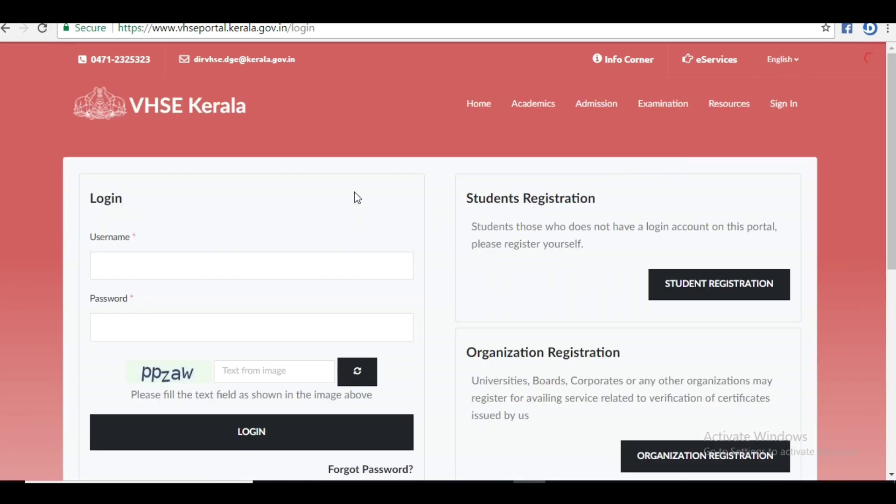
pyautogui.click(253, 266)
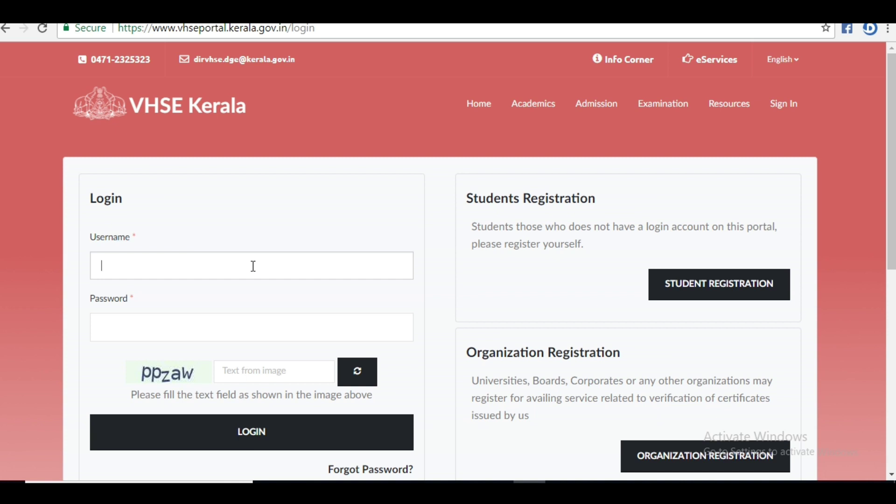
pyautogui.write('86063')
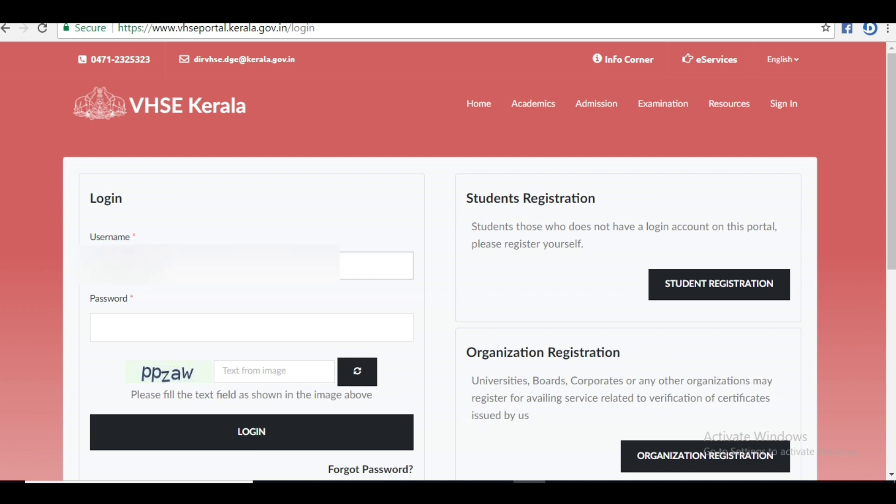
pyautogui.click(196, 317)
pyautogui.write('************')
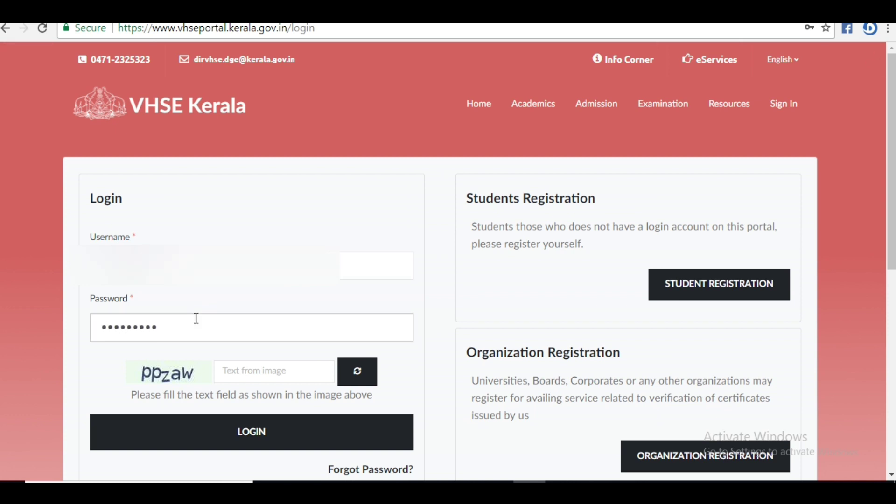
pyautogui.click(226, 370)
pyautogui.write('ppza')
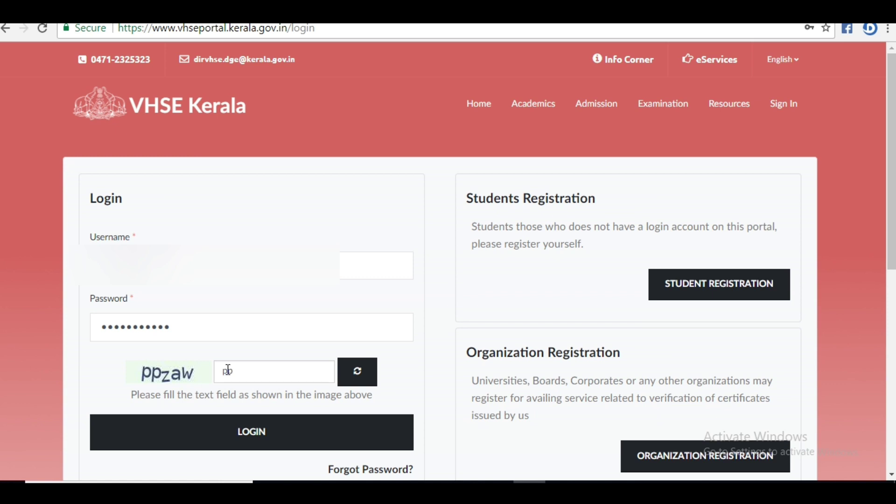
pyautogui.write('w')
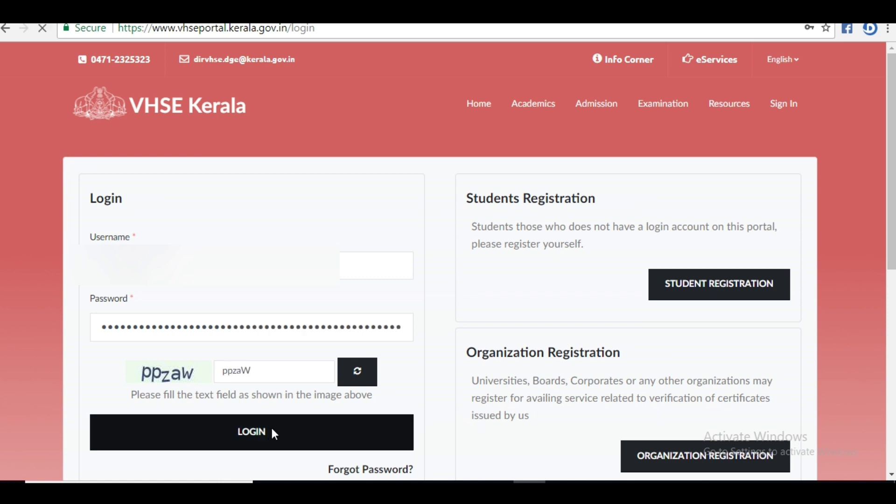